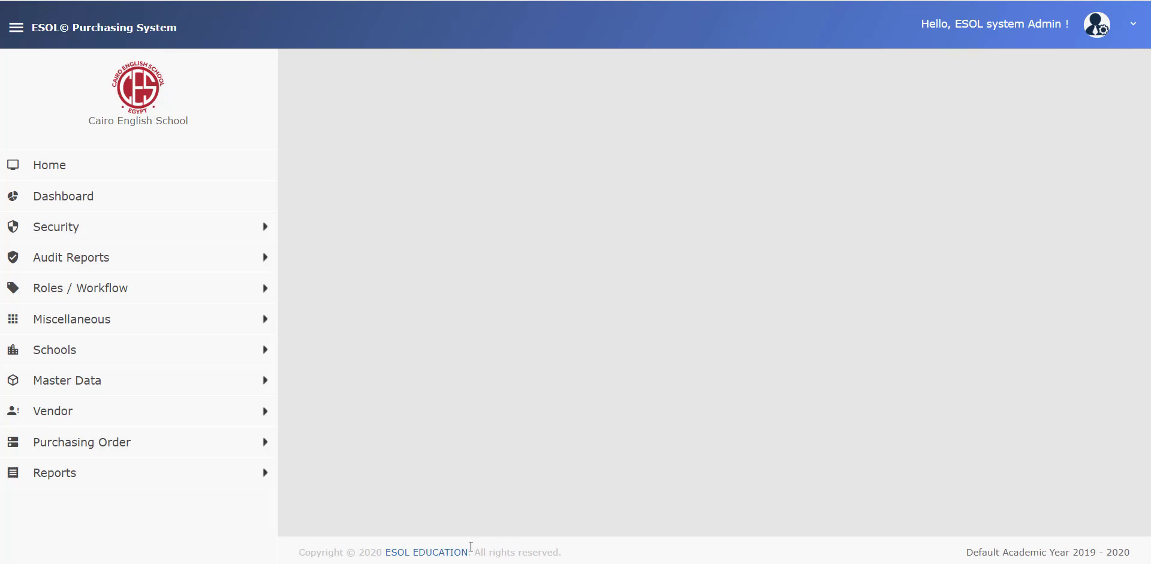
Open the Esol Purchasing Workflow record from the workflow list, examine its code, name and description fields, and return to the list.
{"action": "left_click", "coordinate": [163, 294]}
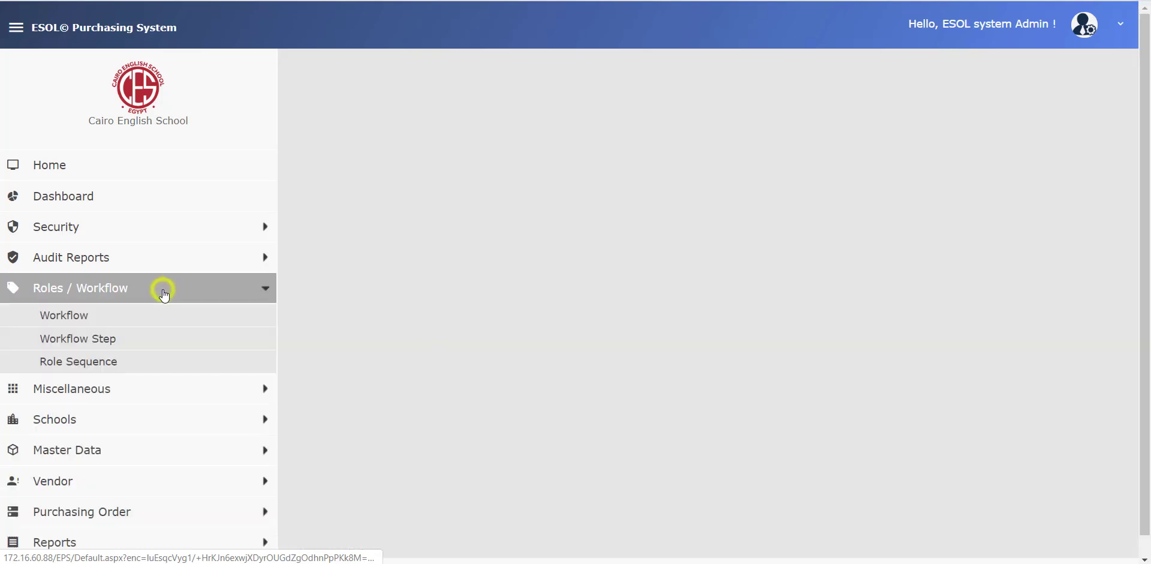
{"action": "left_click", "coordinate": [133, 316]}
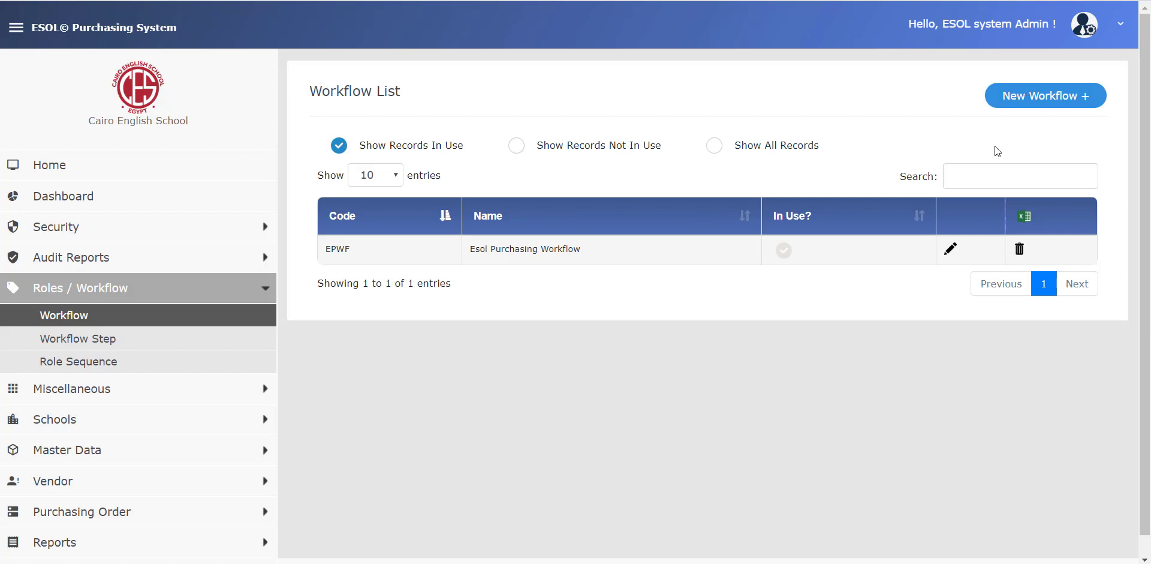
{"action": "left_click", "coordinate": [950, 252]}
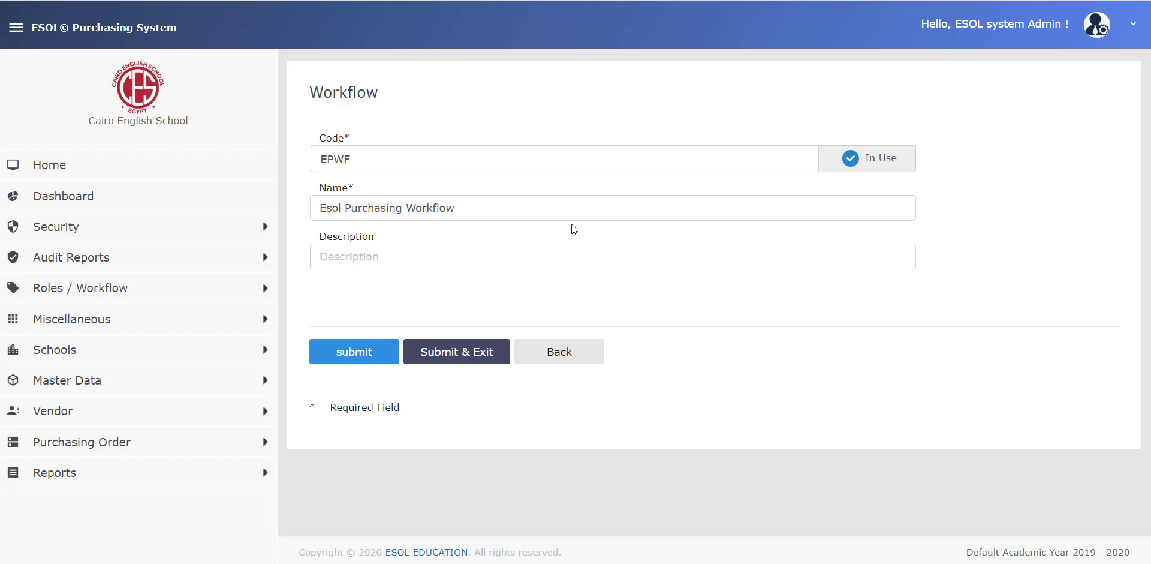
{"action": "left_click", "coordinate": [566, 353]}
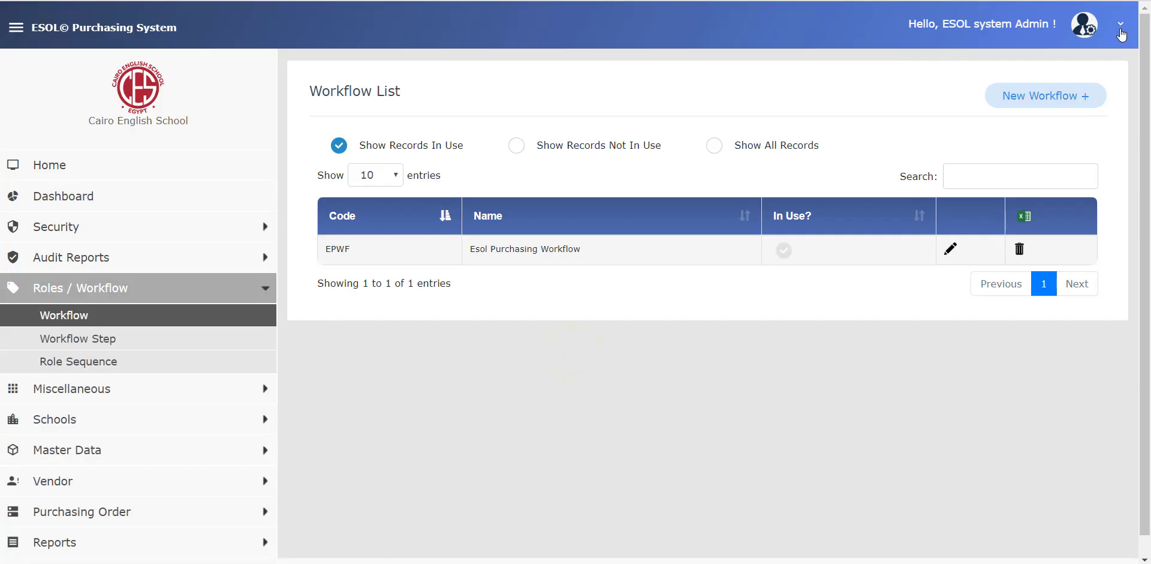
Examine the fields of a blank new-workflow form without saving, and check the workflow list's entries-per-page options and search field.
{"action": "left_click", "coordinate": [1061, 96]}
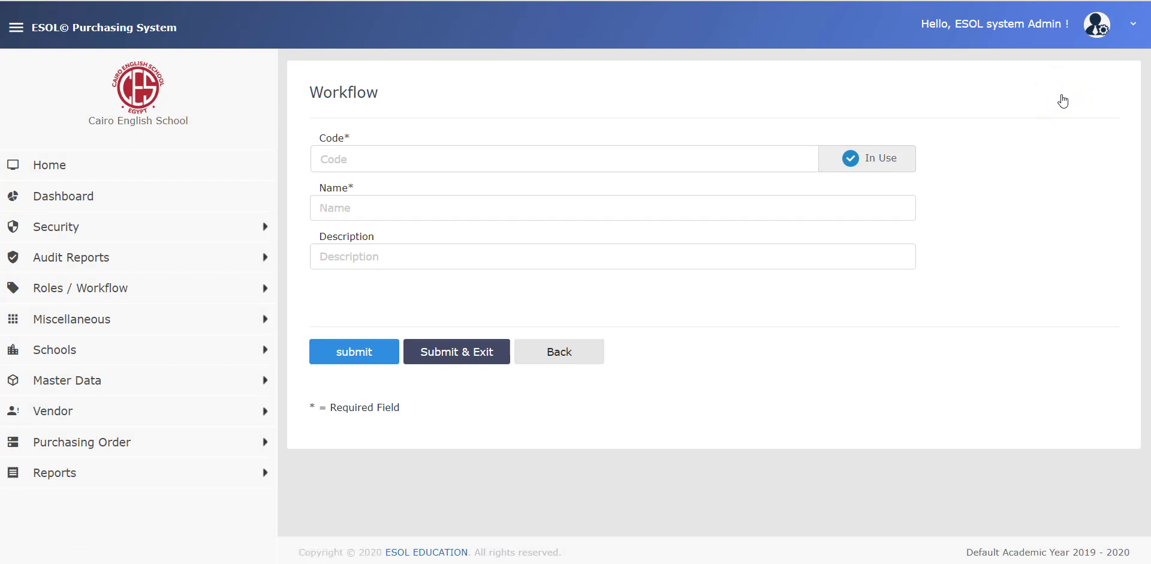
{"action": "left_click", "coordinate": [617, 157]}
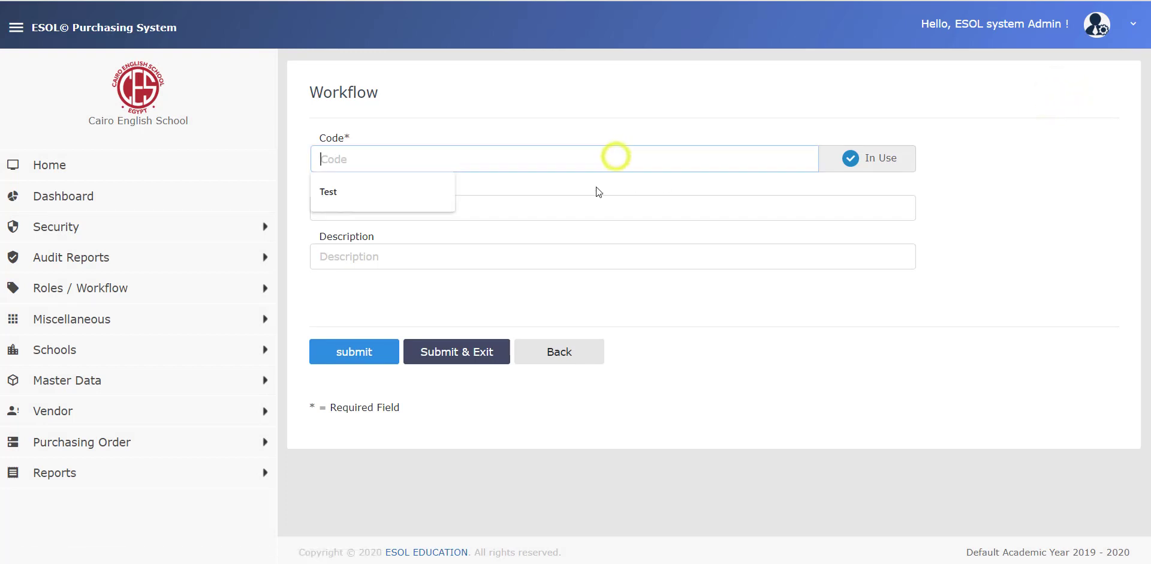
{"action": "left_click", "coordinate": [572, 204]}
{"action": "left_click", "coordinate": [705, 253]}
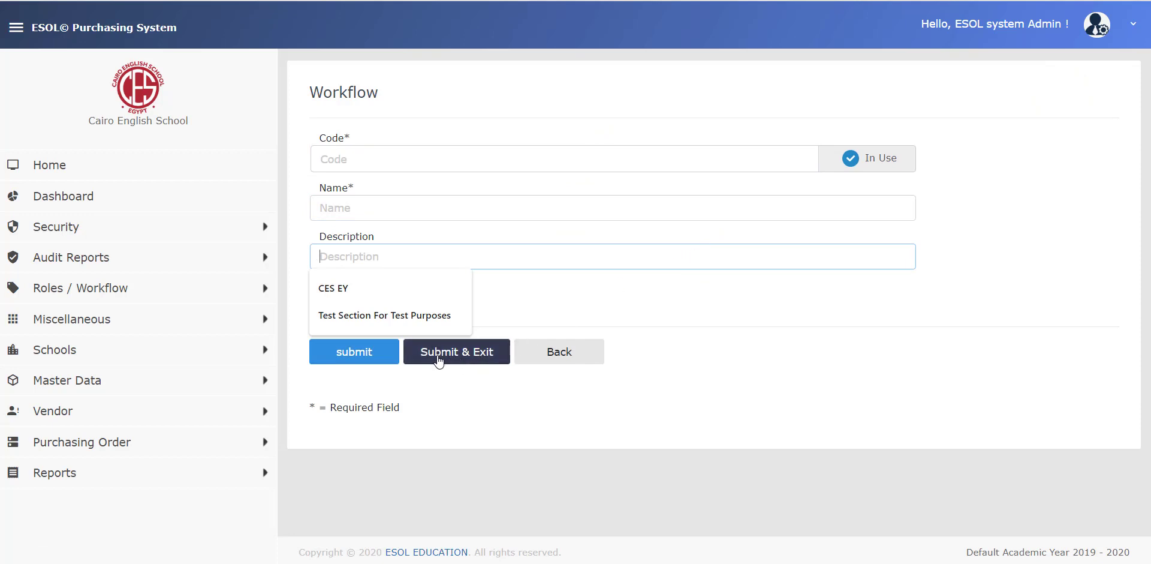
{"action": "left_click", "coordinate": [585, 360]}
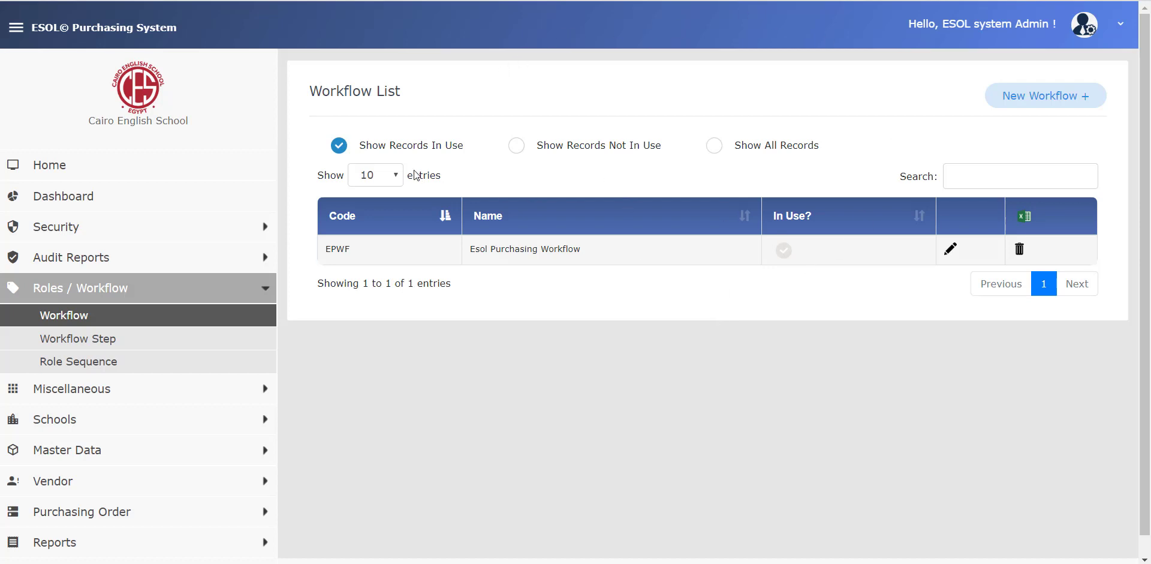
{"action": "left_click", "coordinate": [384, 174]}
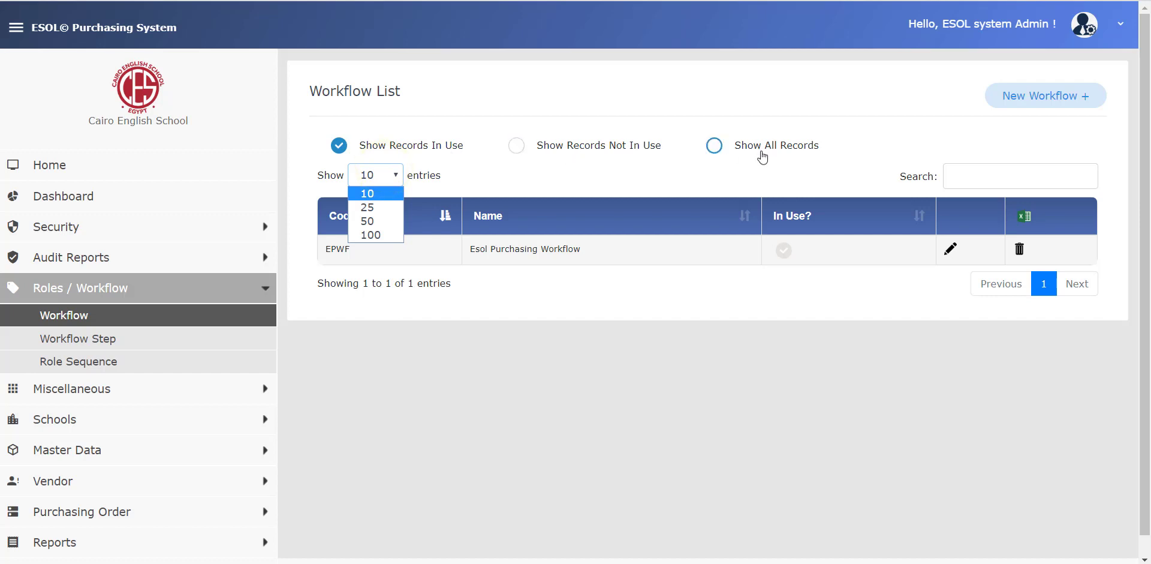
{"action": "left_click", "coordinate": [1013, 179]}
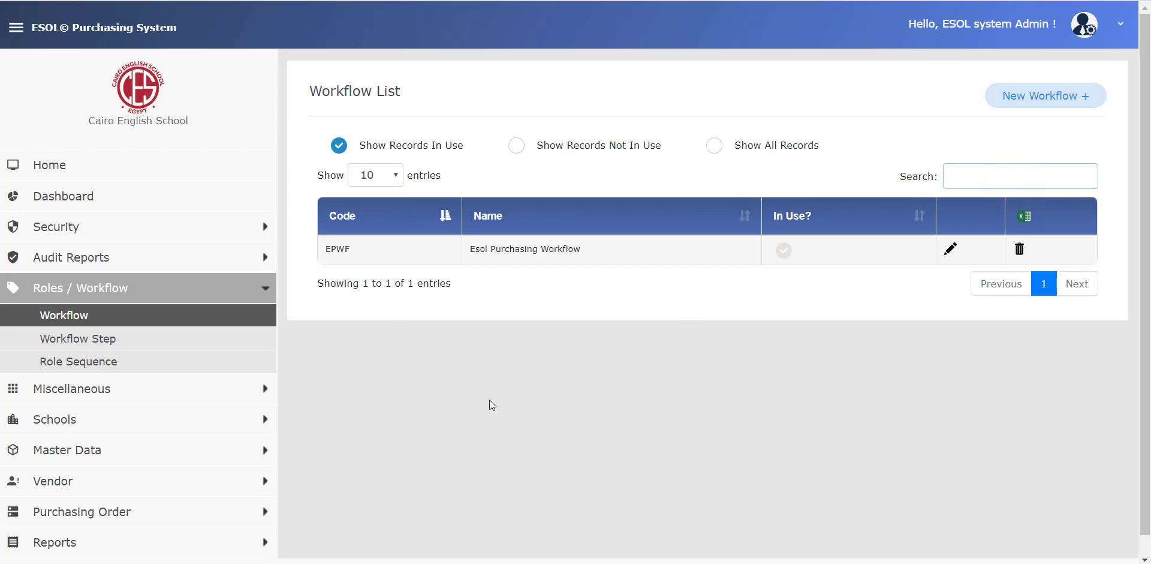
Examine a blank new workflow step form, filtering its workflow choices by "eso" and viewing its colour palette, and return to the step list without saving.
{"action": "left_click", "coordinate": [171, 346]}
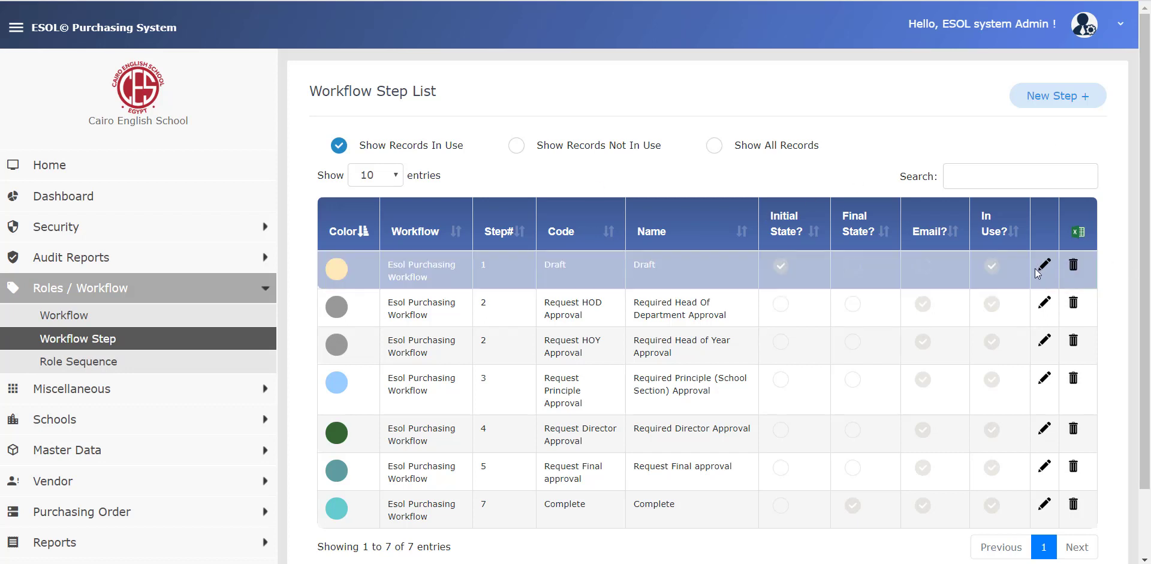
{"action": "left_click", "coordinate": [1051, 96]}
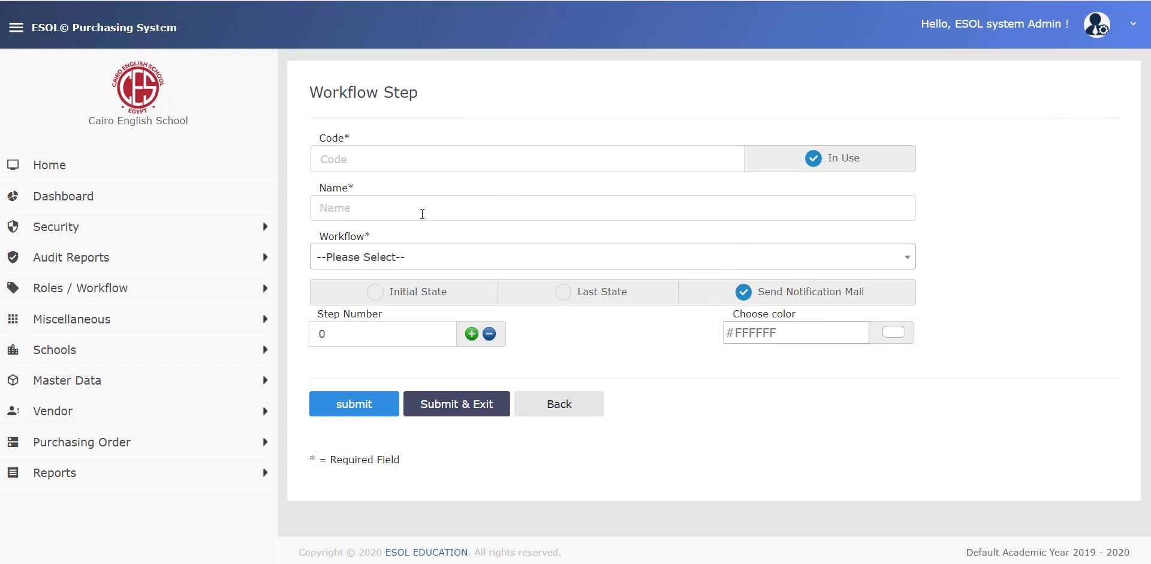
{"action": "left_click", "coordinate": [467, 259]}
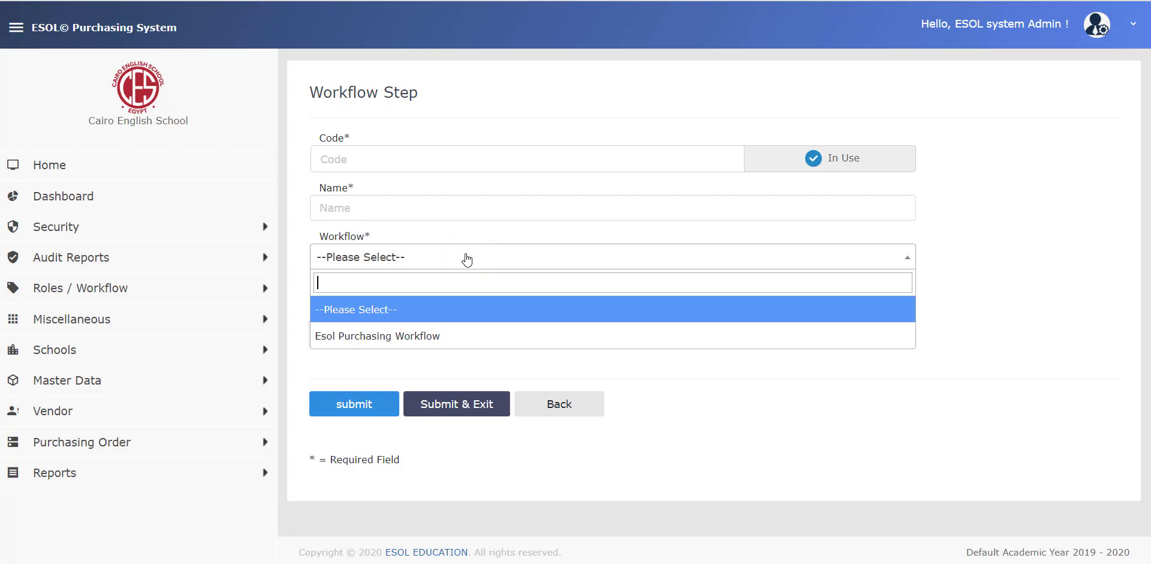
{"action": "type", "text": "esol"}
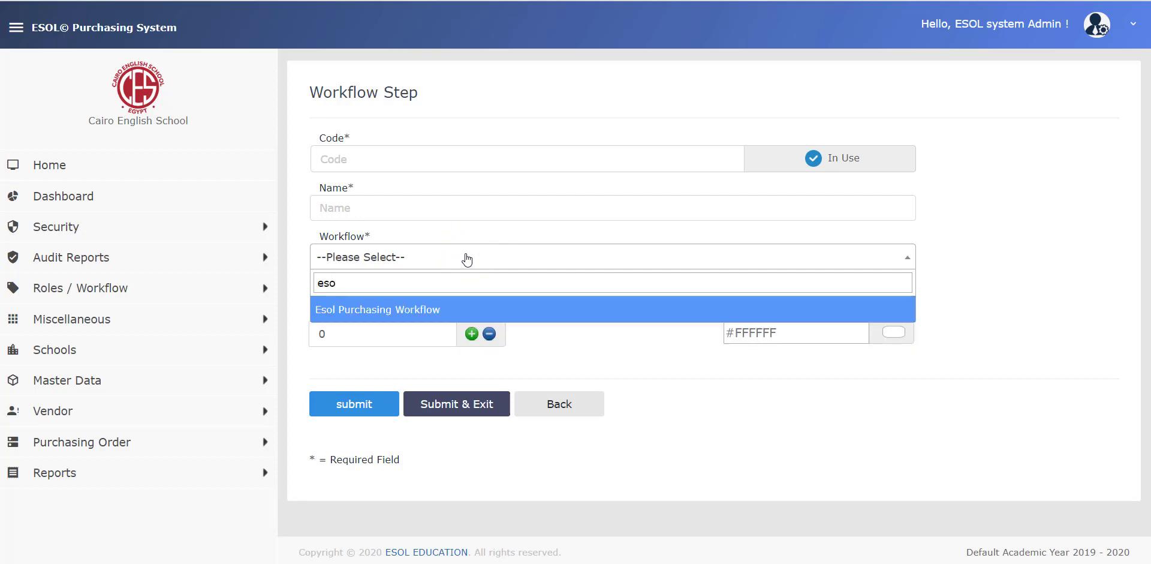
{"action": "key", "text": "BackSpace"}
{"action": "key", "text": "BackSpace"}
{"action": "key", "text": "BackSpace"}
{"action": "left_click", "coordinate": [848, 414]}
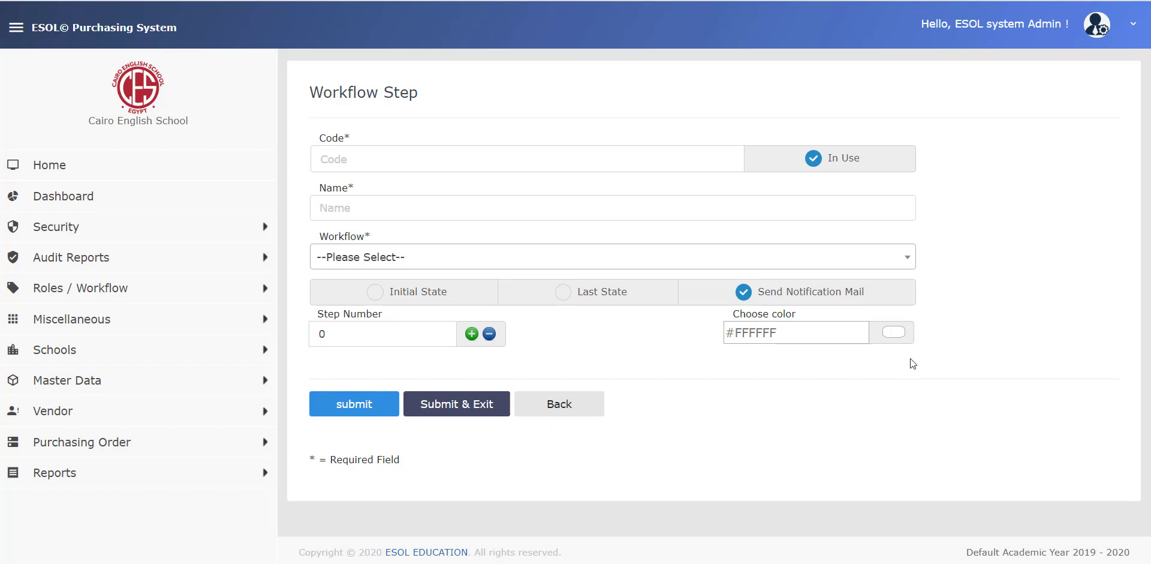
{"action": "left_click", "coordinate": [901, 334]}
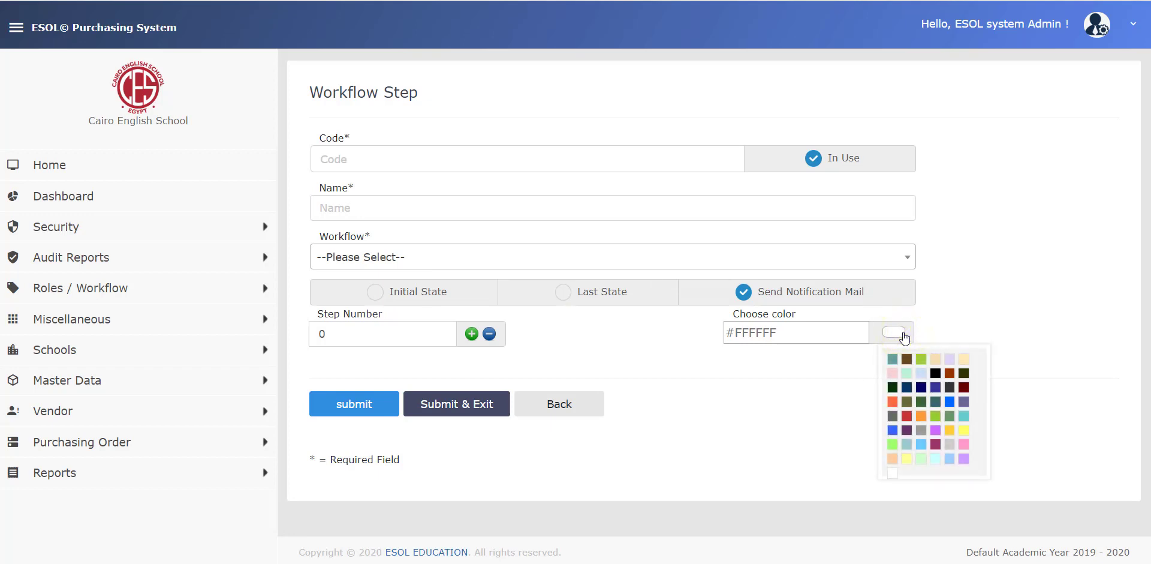
{"action": "left_click", "coordinate": [597, 414]}
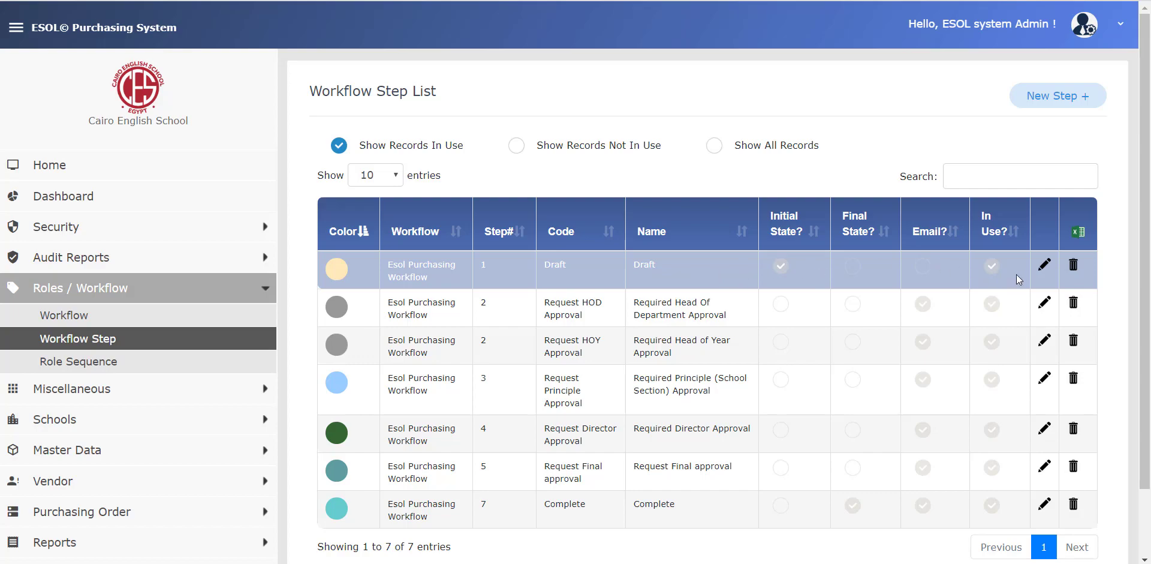
Open the Draft workflow step, examine its state settings, step number and colour palette, and return to the step list.
{"action": "left_click", "coordinate": [1044, 264]}
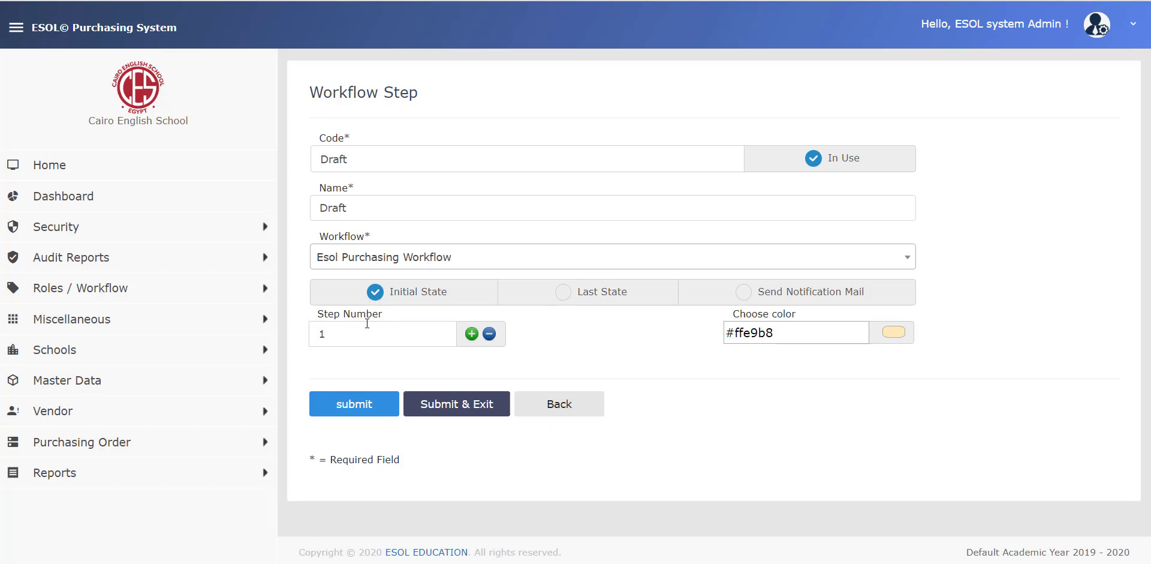
{"action": "left_click", "coordinate": [894, 334]}
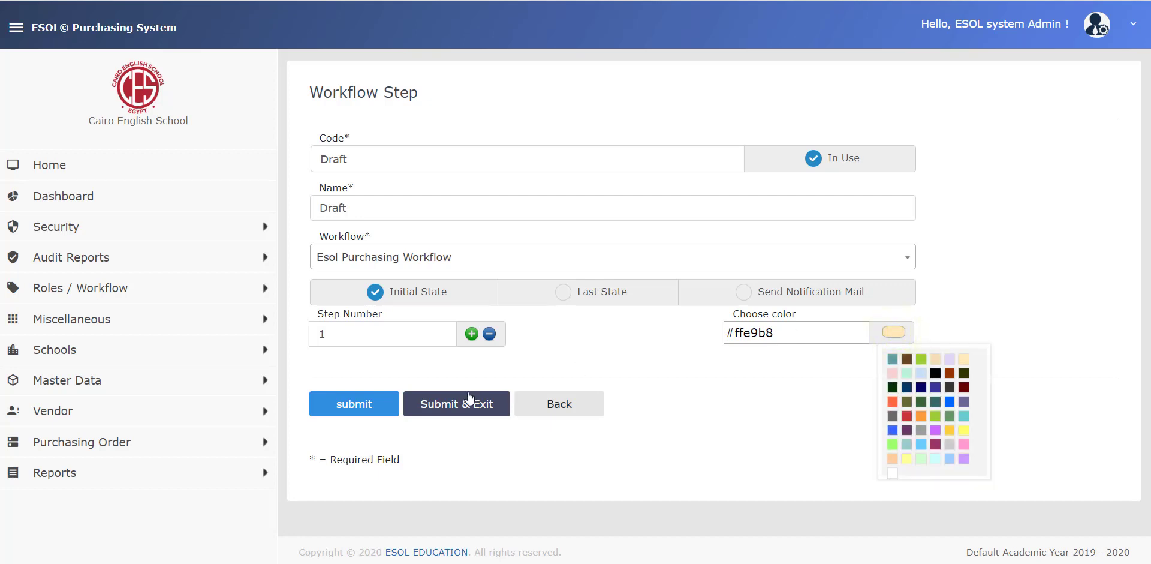
{"action": "left_click", "coordinate": [554, 410]}
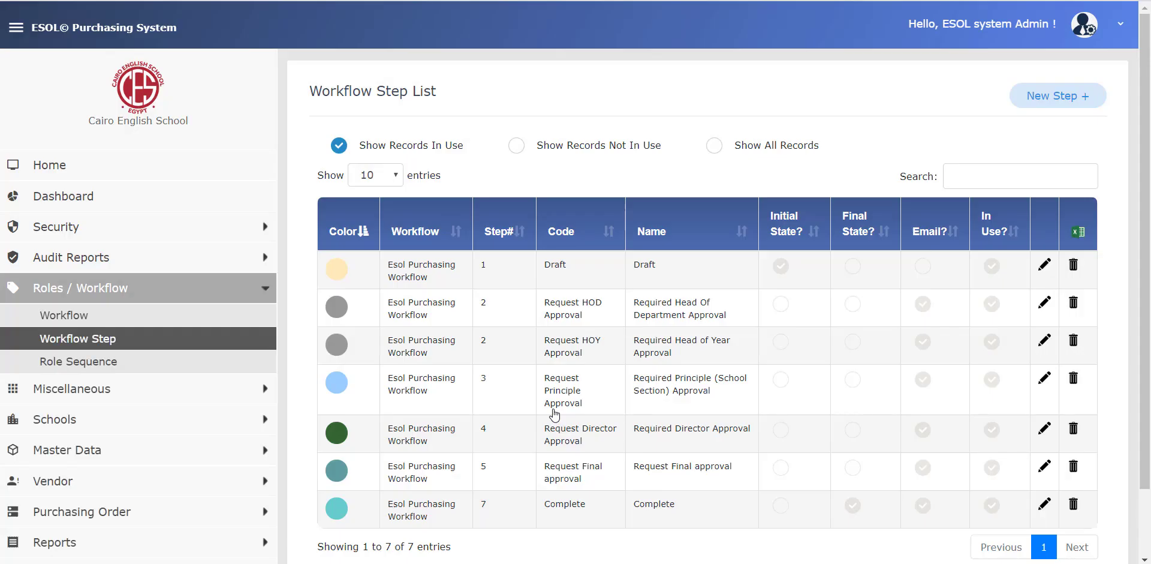
Examine the settings of the Request HOD Approval and Complete workflow steps, returning to the step list after each.
{"action": "left_click", "coordinate": [1045, 303]}
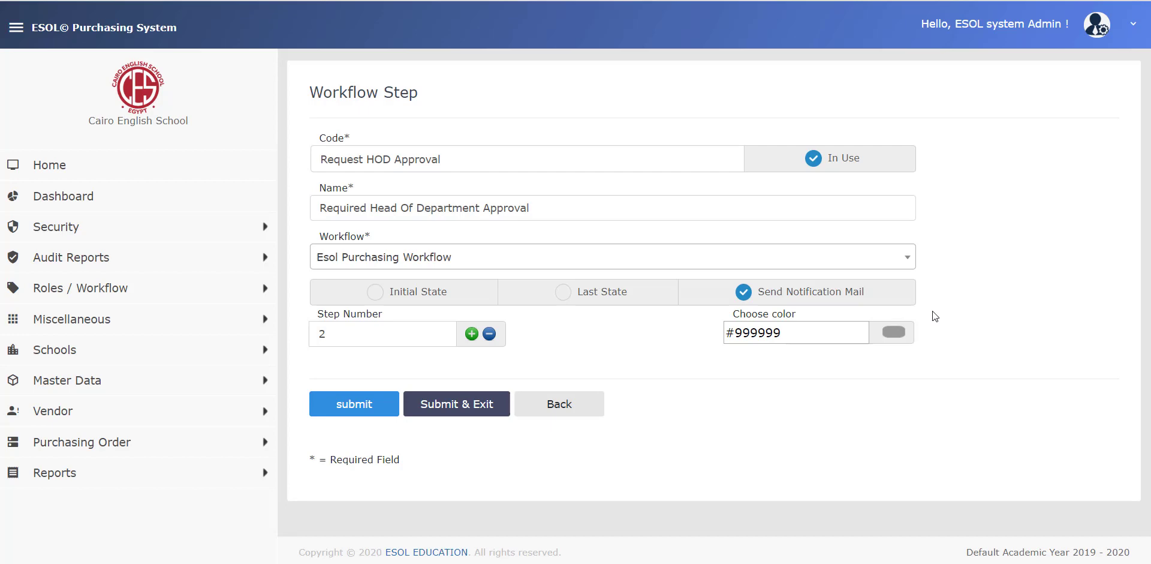
{"action": "left_click", "coordinate": [554, 407]}
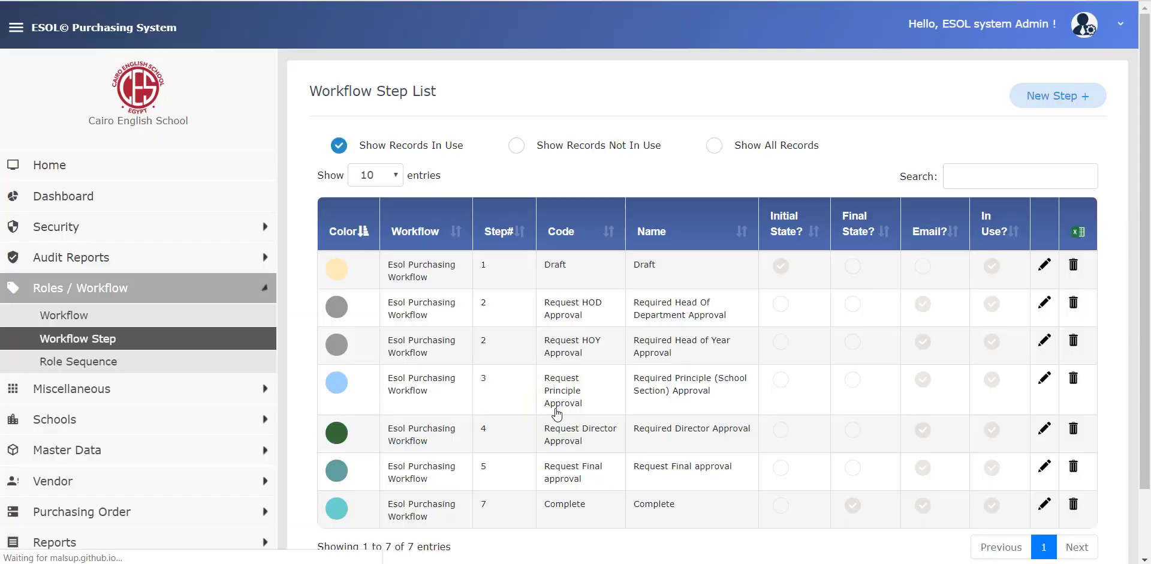
{"action": "left_click", "coordinate": [713, 343]}
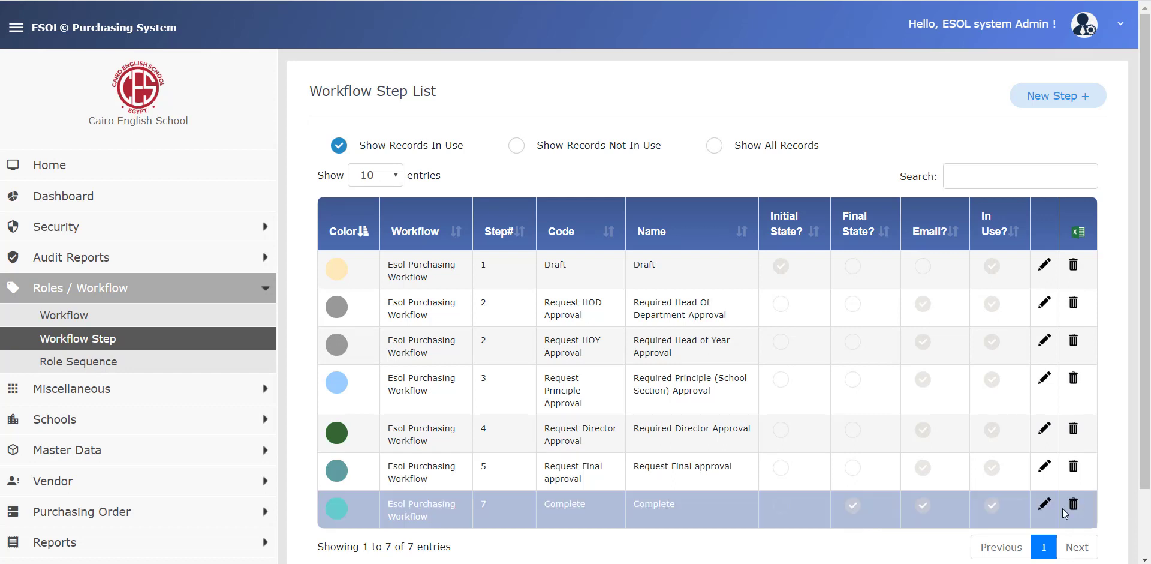
{"action": "left_click", "coordinate": [1040, 508]}
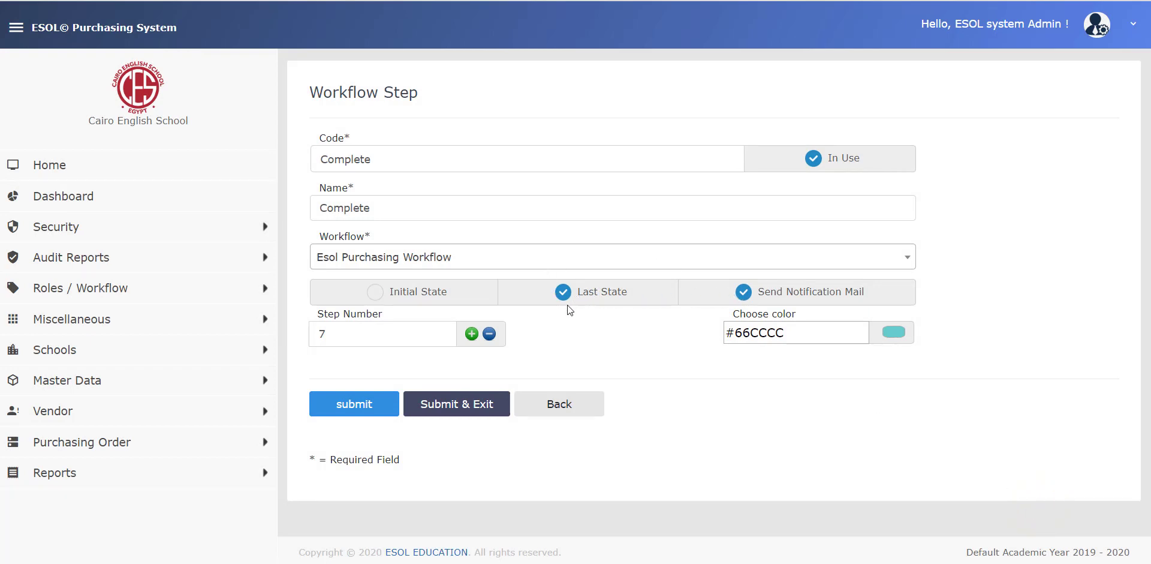
{"action": "left_click", "coordinate": [570, 418]}
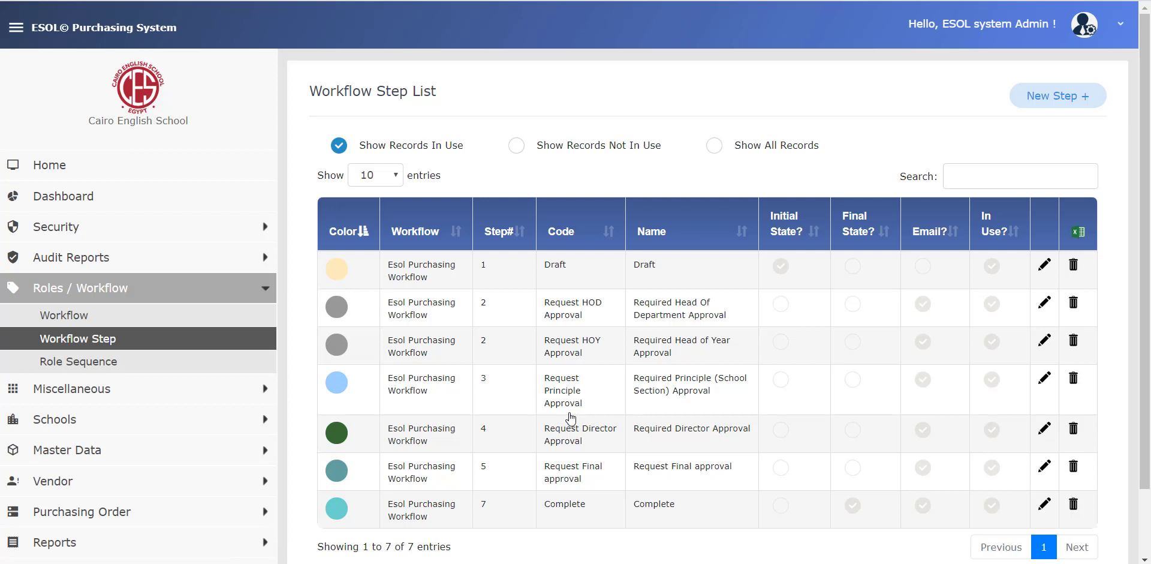
Examine the role sequence list and open the Department Requester role record.
{"action": "left_click", "coordinate": [119, 362]}
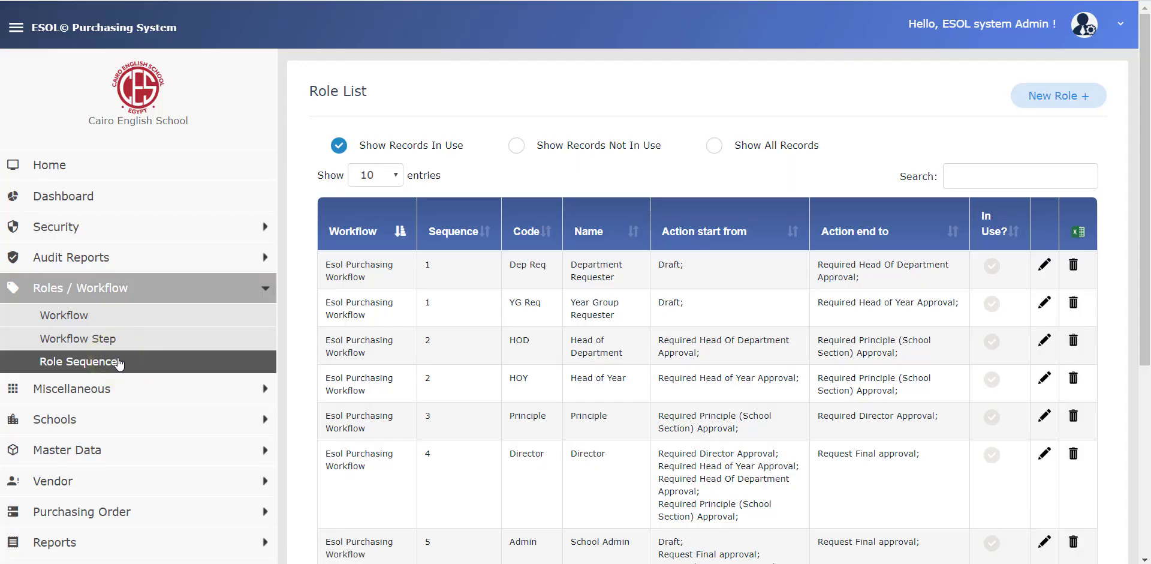
{"action": "left_click", "coordinate": [452, 283]}
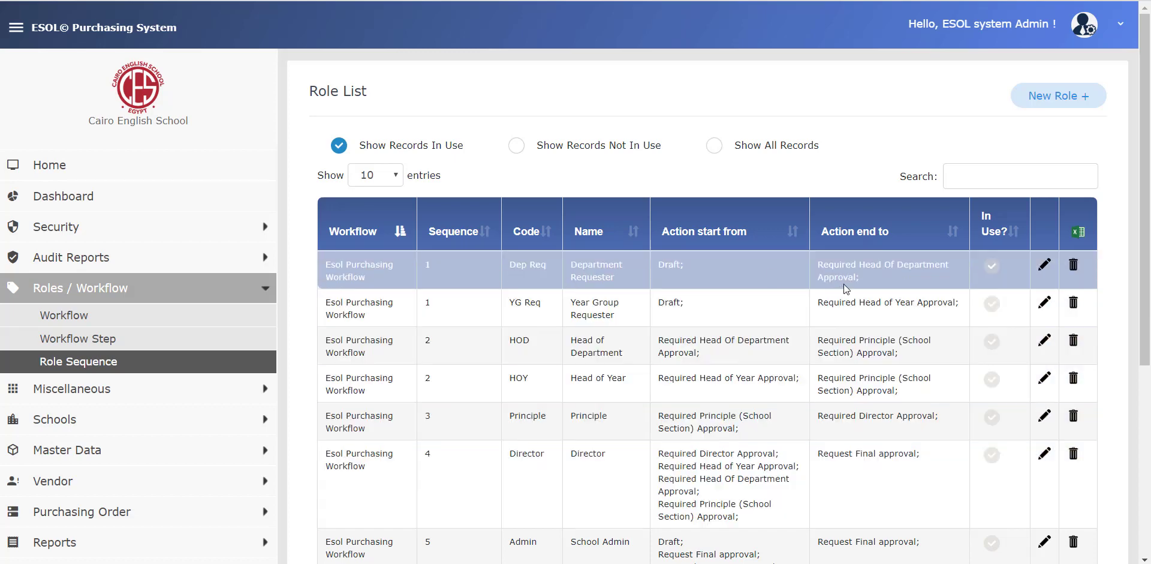
{"action": "left_click", "coordinate": [1045, 267]}
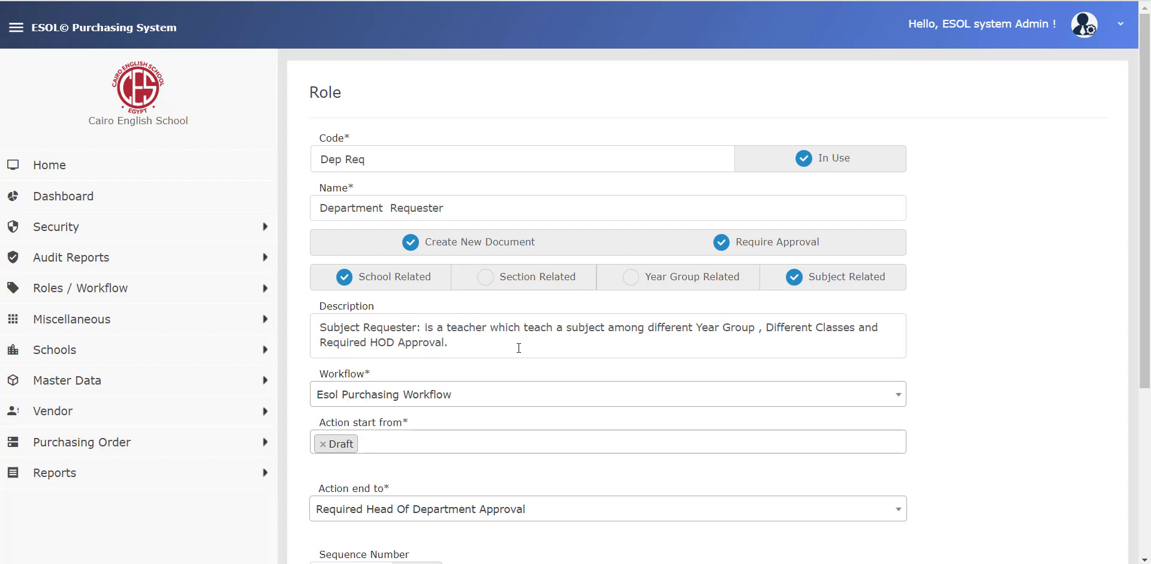
Examine the Department Requester role's workflow, the choices for Action start from and Action end to, and the sequence number.
{"action": "left_click", "coordinate": [468, 396]}
{"action": "left_click", "coordinate": [468, 397]}
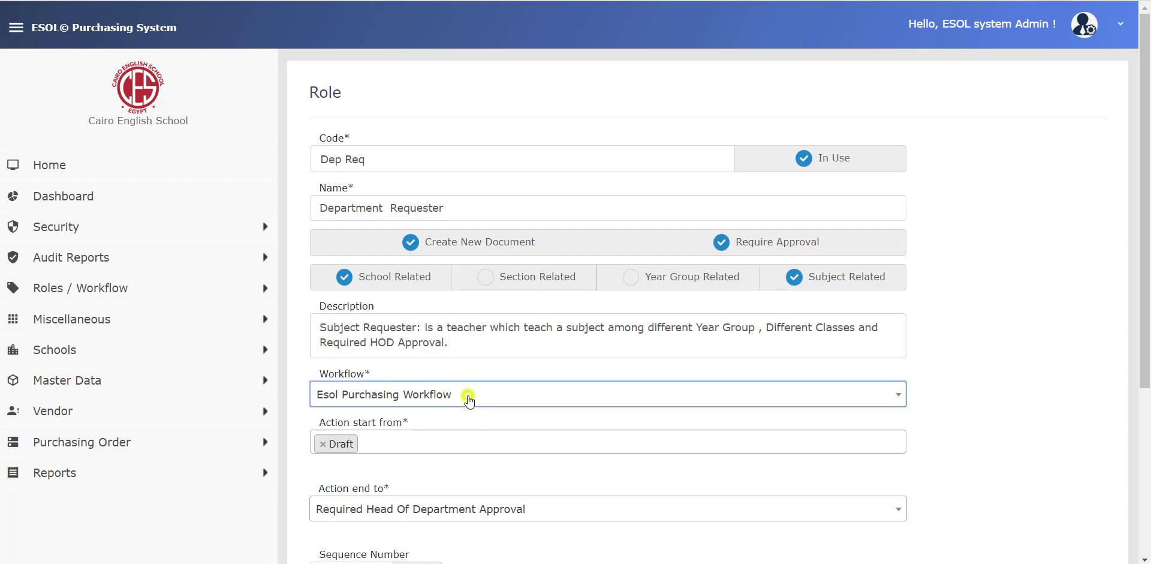
{"action": "left_click", "coordinate": [482, 441]}
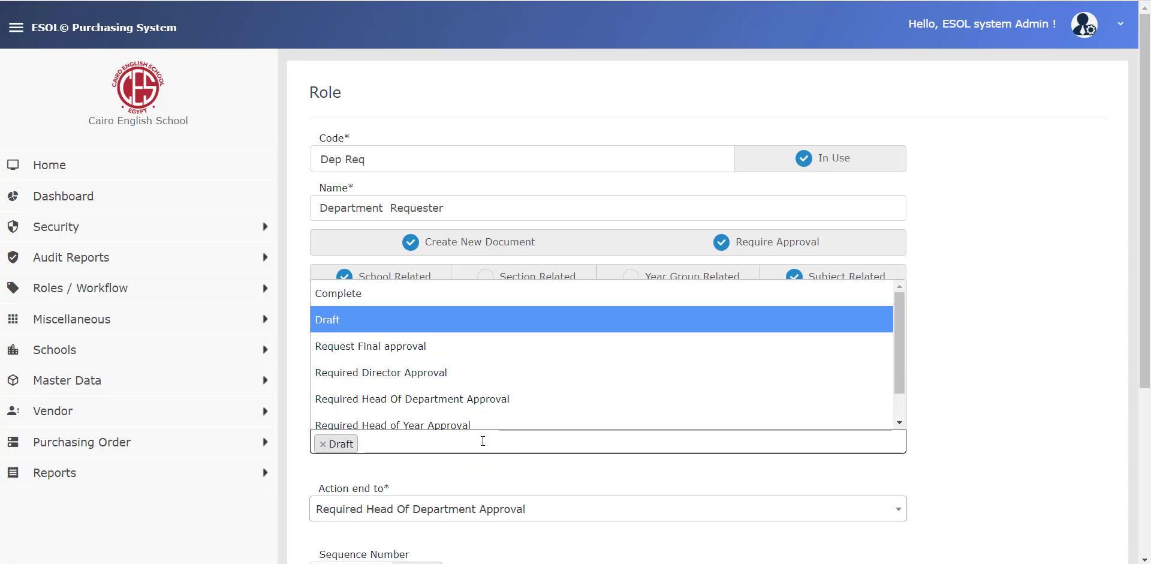
{"action": "left_click", "coordinate": [1091, 242]}
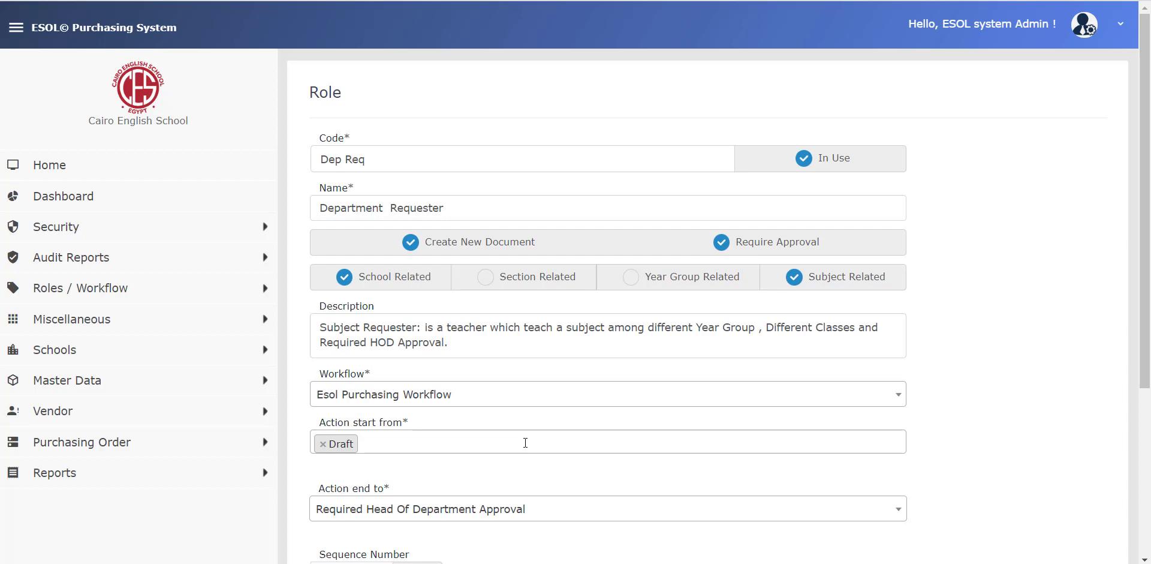
{"action": "left_click", "coordinate": [490, 441]}
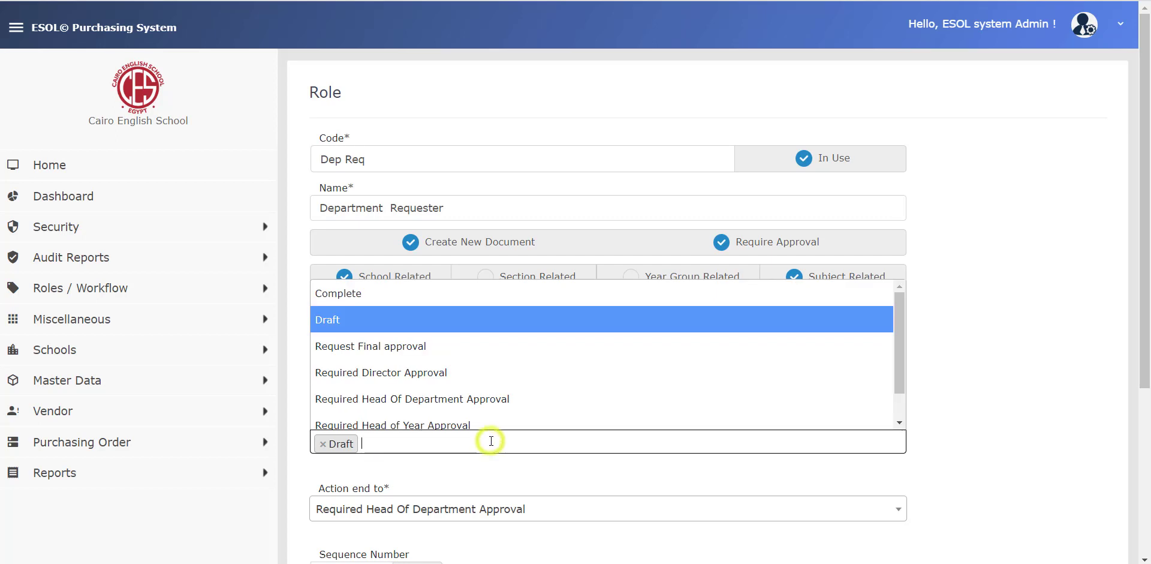
{"action": "left_click", "coordinate": [652, 509]}
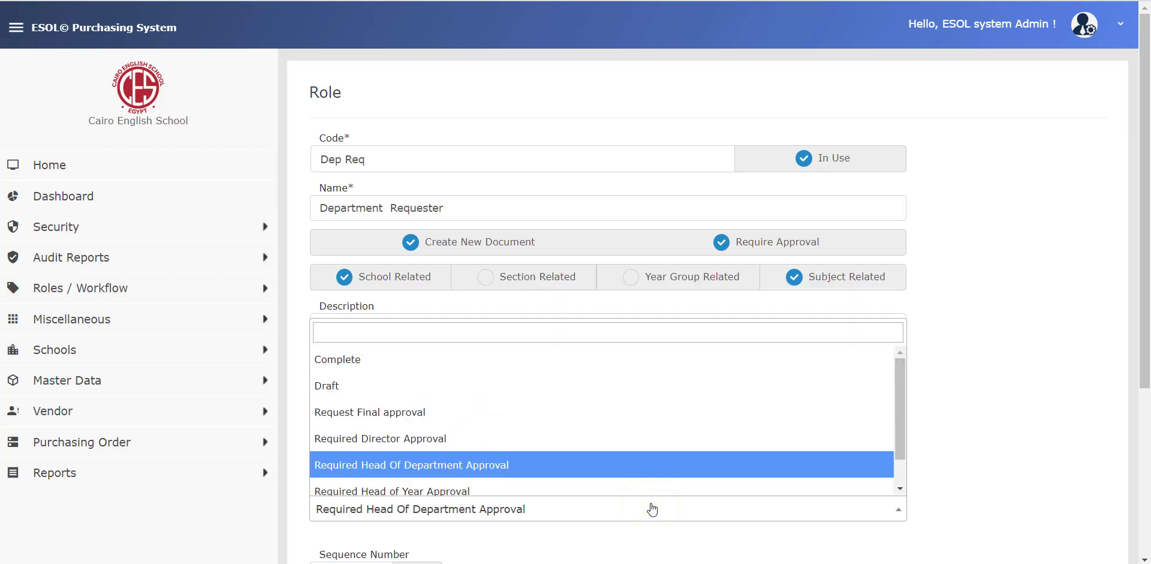
{"action": "left_click", "coordinate": [653, 508]}
{"action": "left_click", "coordinate": [652, 508]}
{"action": "left_click", "coordinate": [652, 508]}
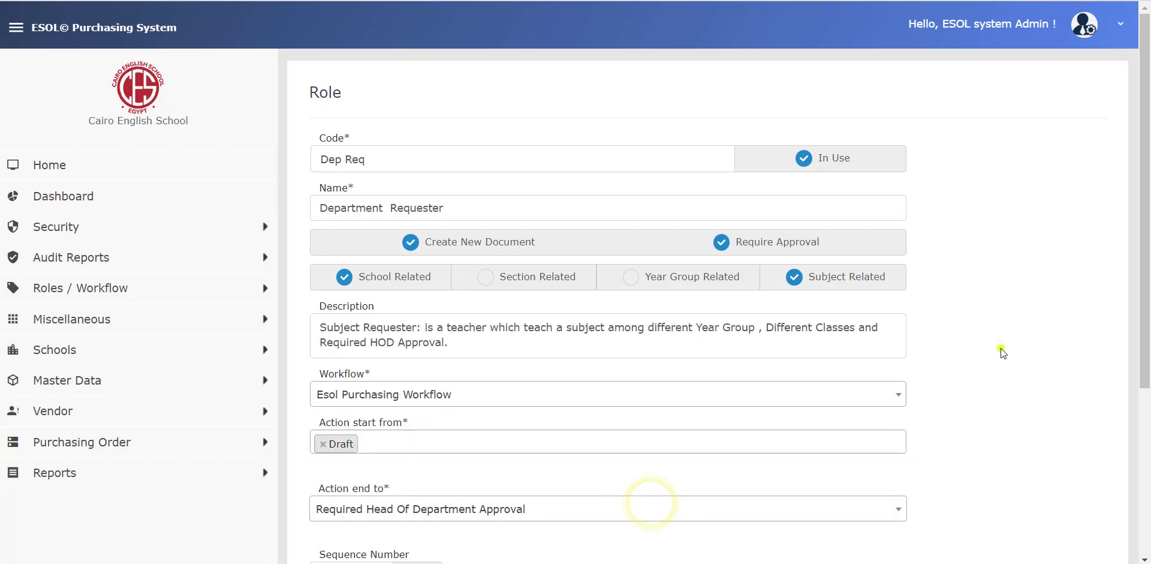
{"action": "scroll", "coordinate": [1001, 348], "scroll_direction": "down", "scroll_amount": 2}
{"action": "scroll", "coordinate": [1001, 347], "scroll_direction": "down", "scroll_amount": 1}
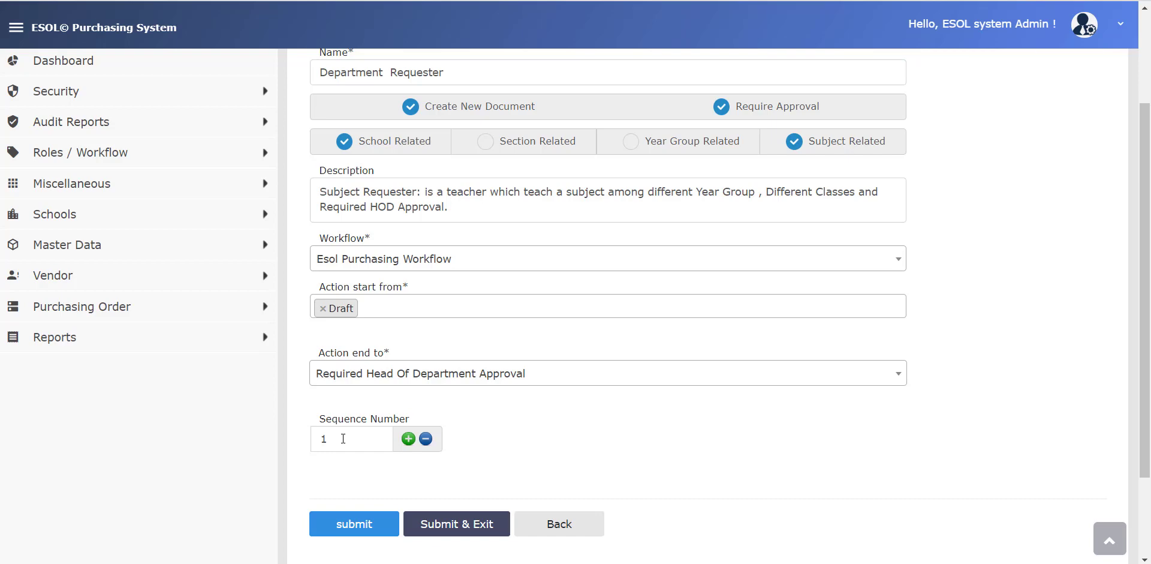
Examine the Year Group Requester role's workflow, Action start from choices, Action end to and sequence number, returning to the role list.
{"action": "left_click", "coordinate": [557, 533]}
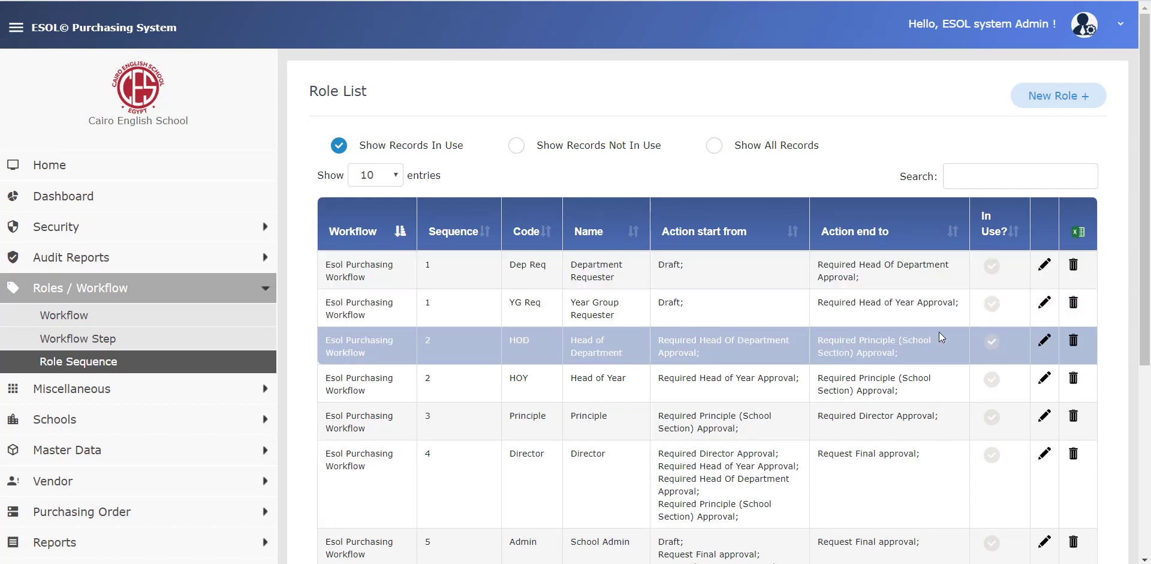
{"action": "left_click", "coordinate": [1044, 304]}
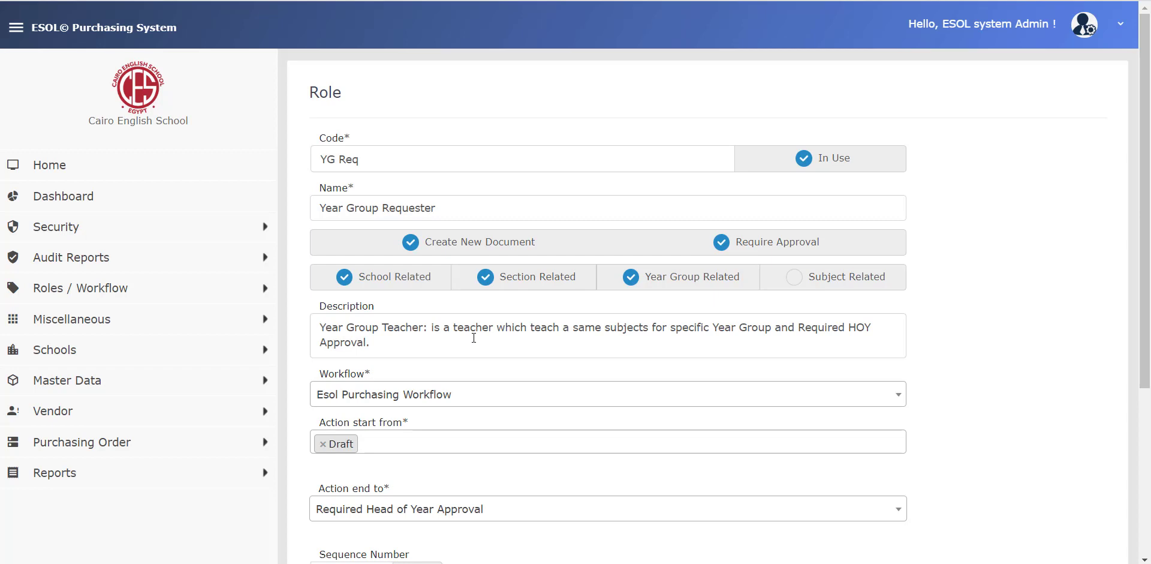
{"action": "left_click", "coordinate": [515, 397]}
{"action": "left_click", "coordinate": [516, 397]}
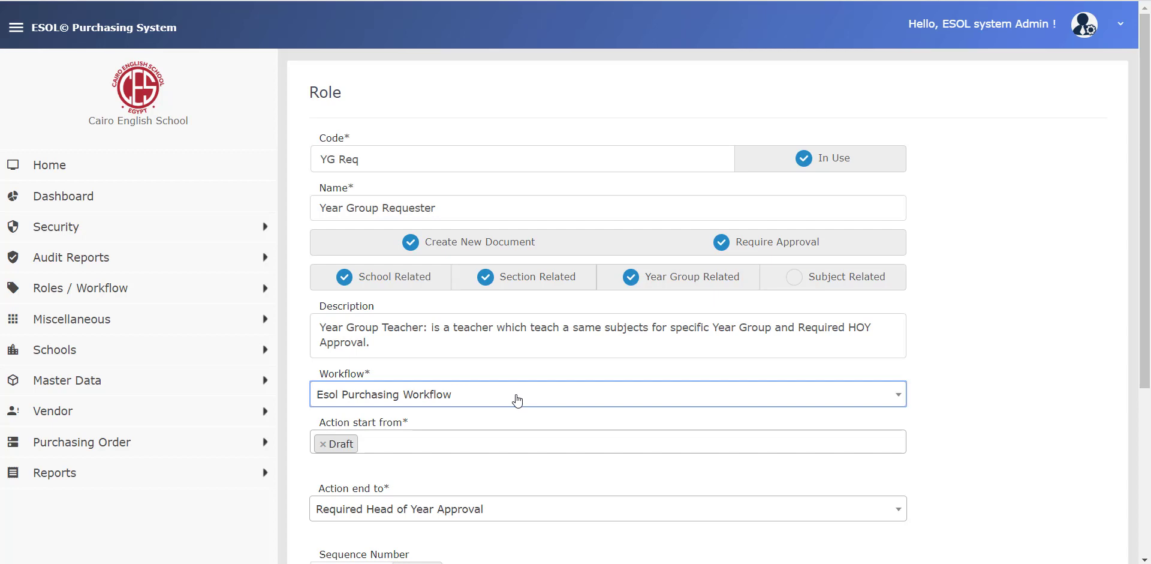
{"action": "left_click", "coordinate": [414, 443]}
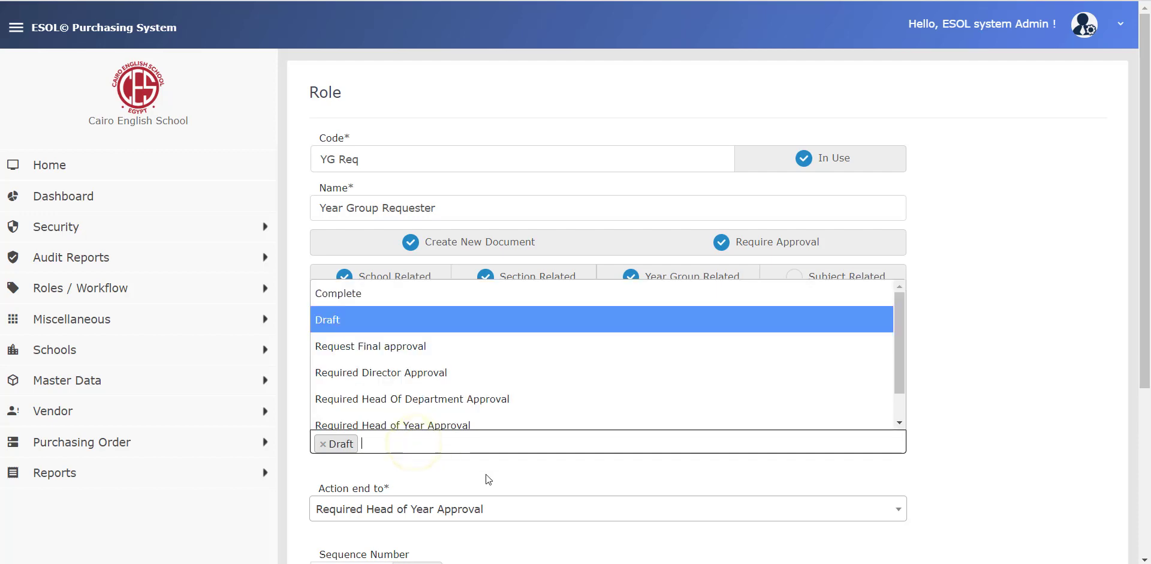
{"action": "left_click", "coordinate": [514, 509]}
{"action": "left_click", "coordinate": [513, 507]}
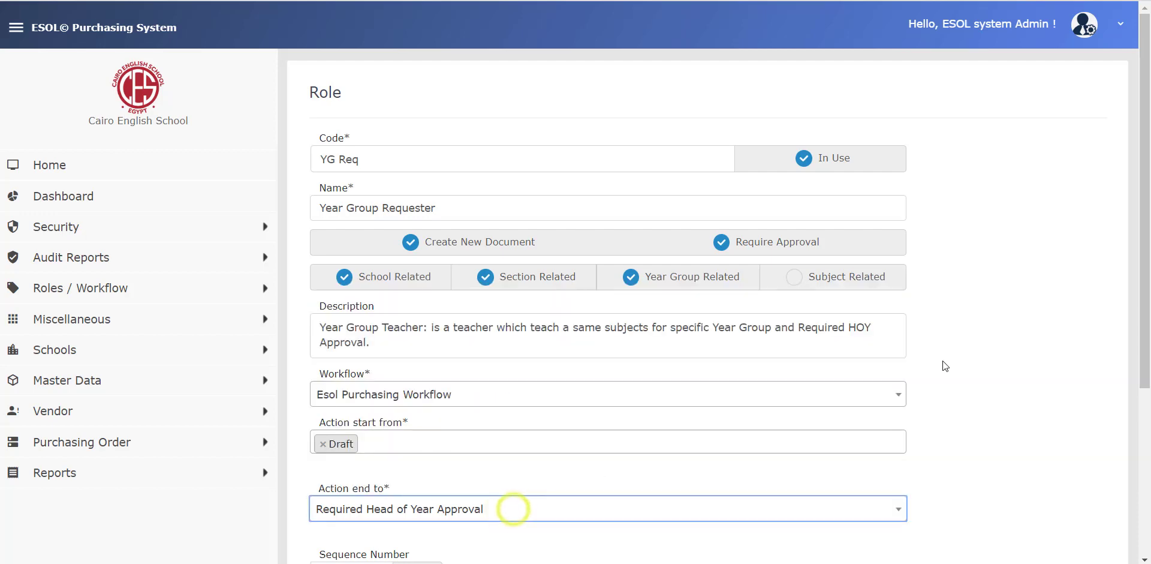
{"action": "scroll", "coordinate": [945, 366], "scroll_direction": "down", "scroll_amount": 3}
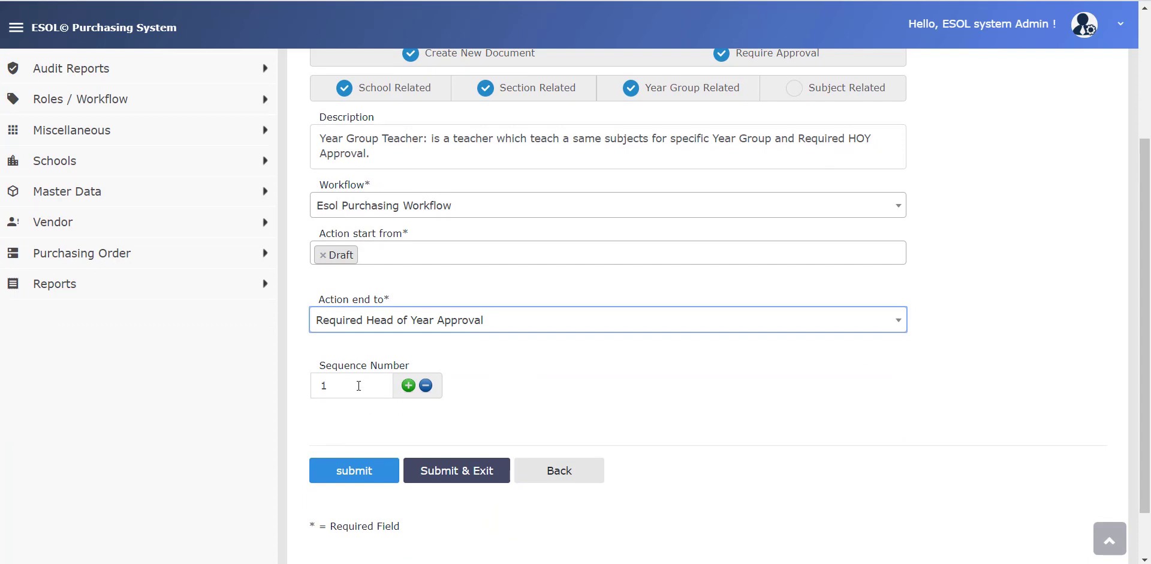
{"action": "left_click", "coordinate": [588, 471]}
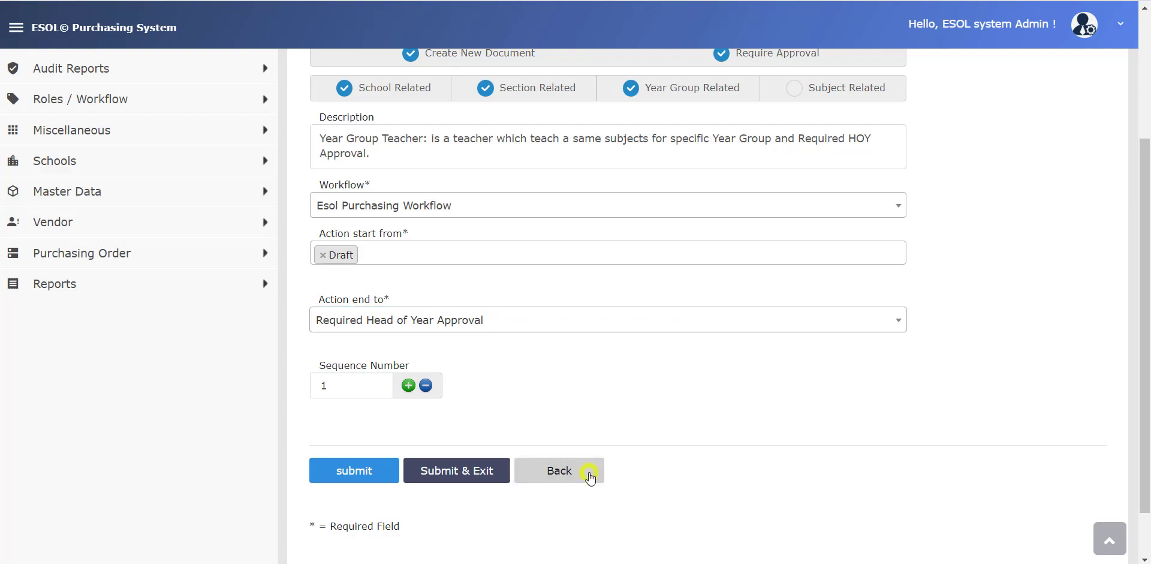
Examine the role list entries from Department Requester to Principle, comparing their sequence and the start and end actions.
{"action": "left_click", "coordinate": [412, 271]}
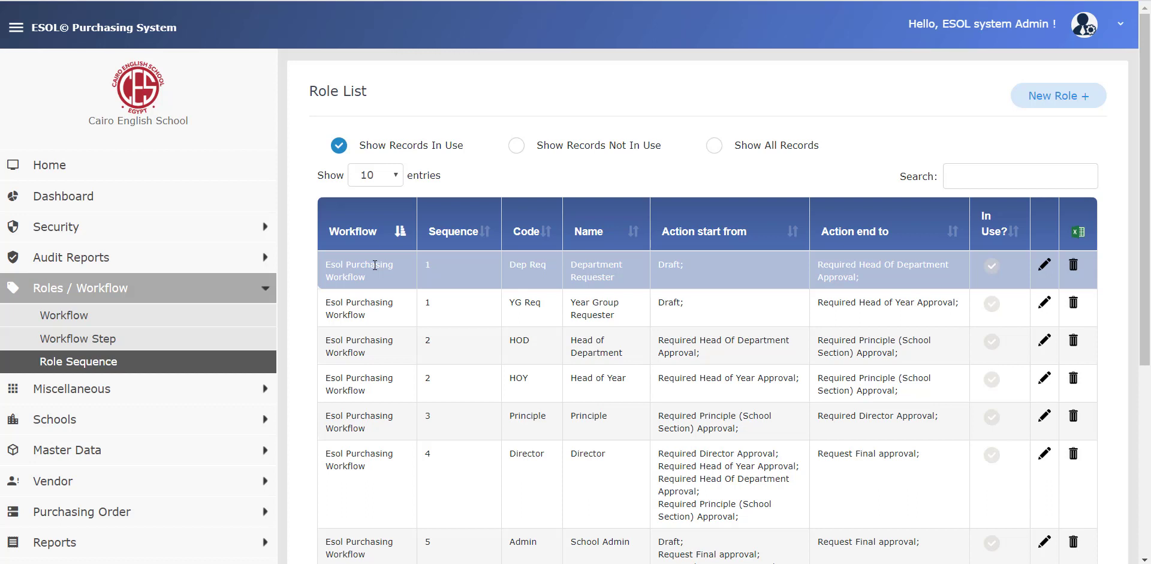
{"action": "left_click", "coordinate": [390, 309]}
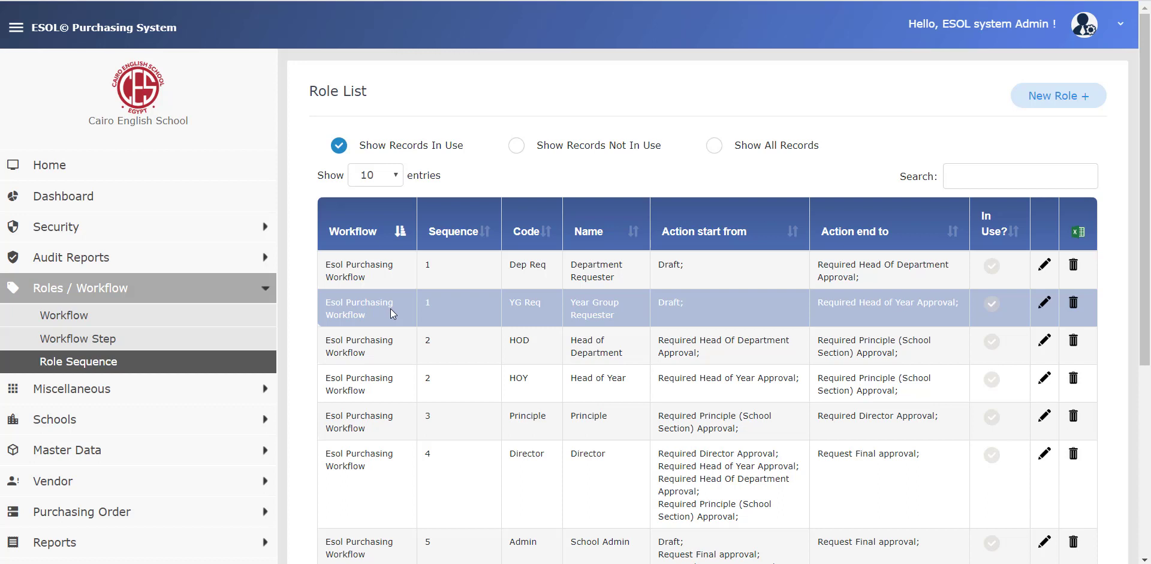
{"action": "left_click", "coordinate": [483, 339]}
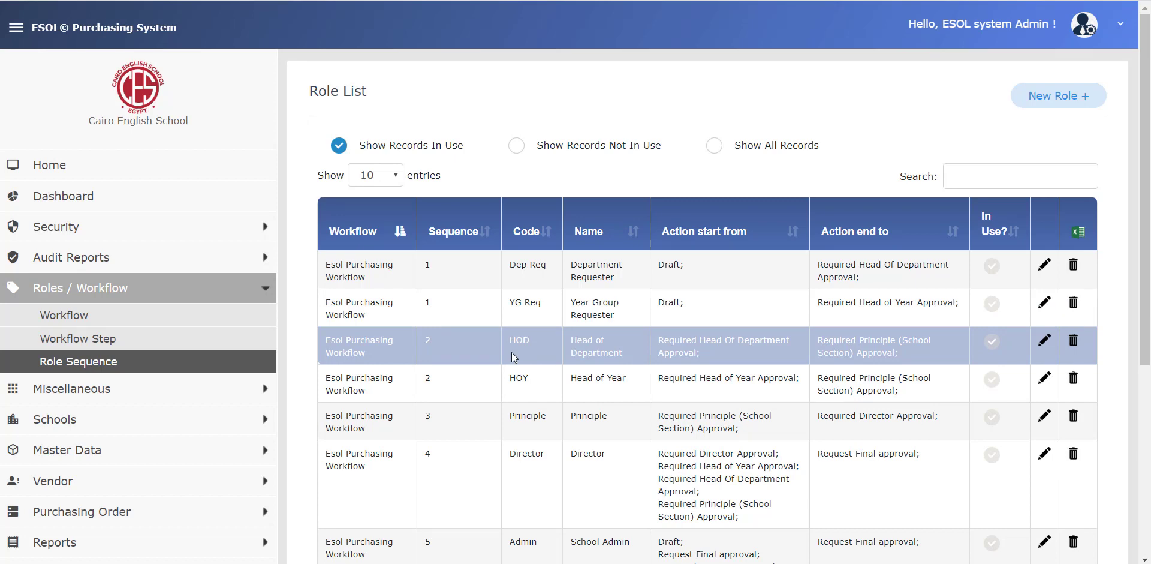
{"action": "left_click", "coordinate": [571, 389]}
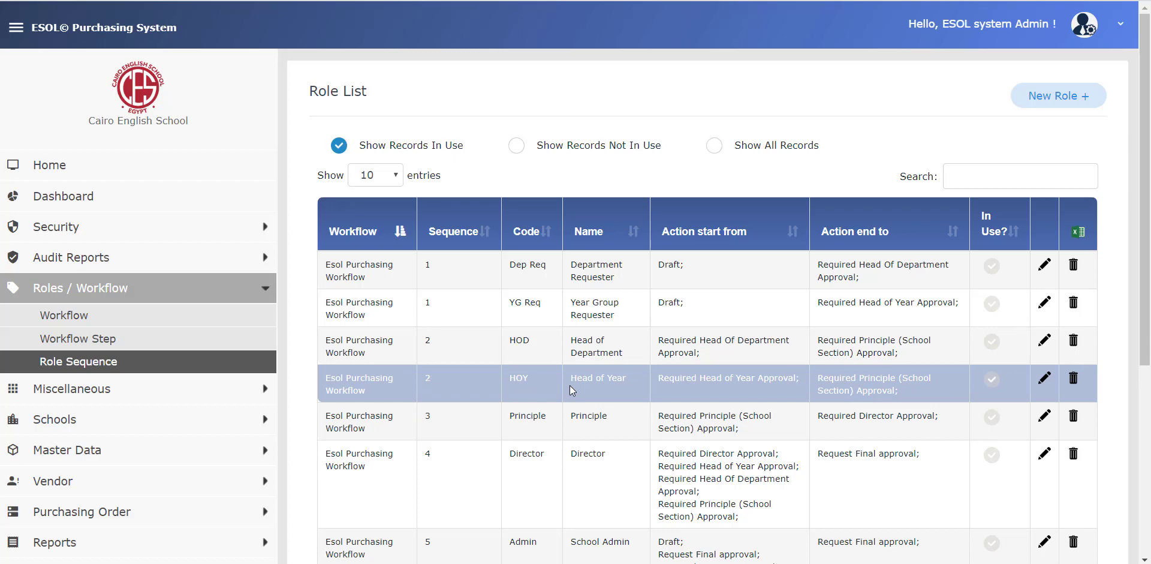
{"action": "left_click", "coordinate": [593, 416]}
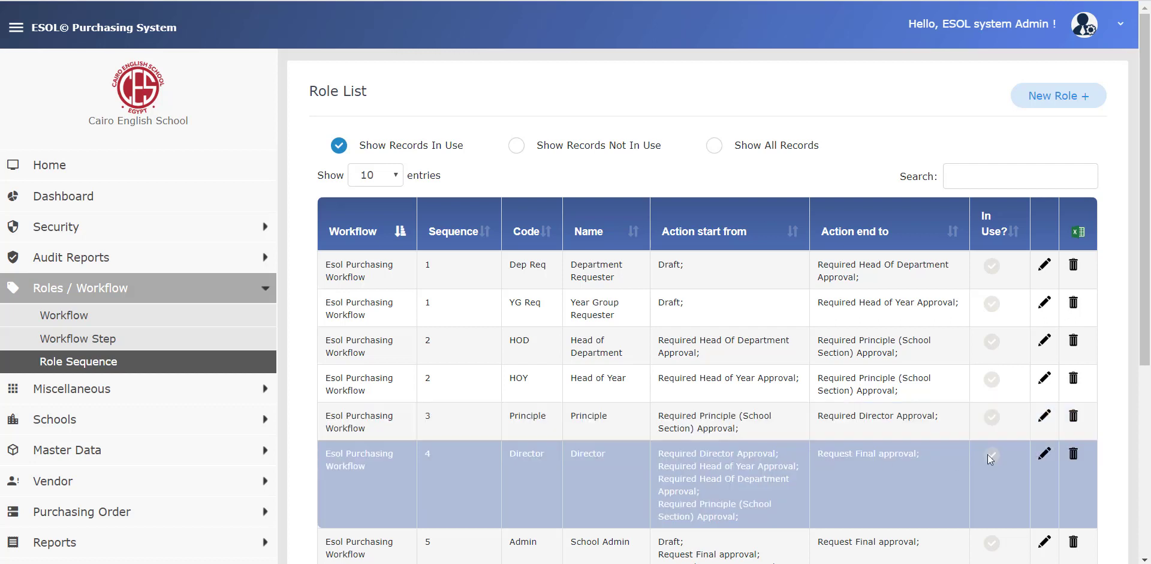
Open the Director role record, examine its related-to options and actions, and return to the role list.
{"action": "left_click", "coordinate": [1045, 454]}
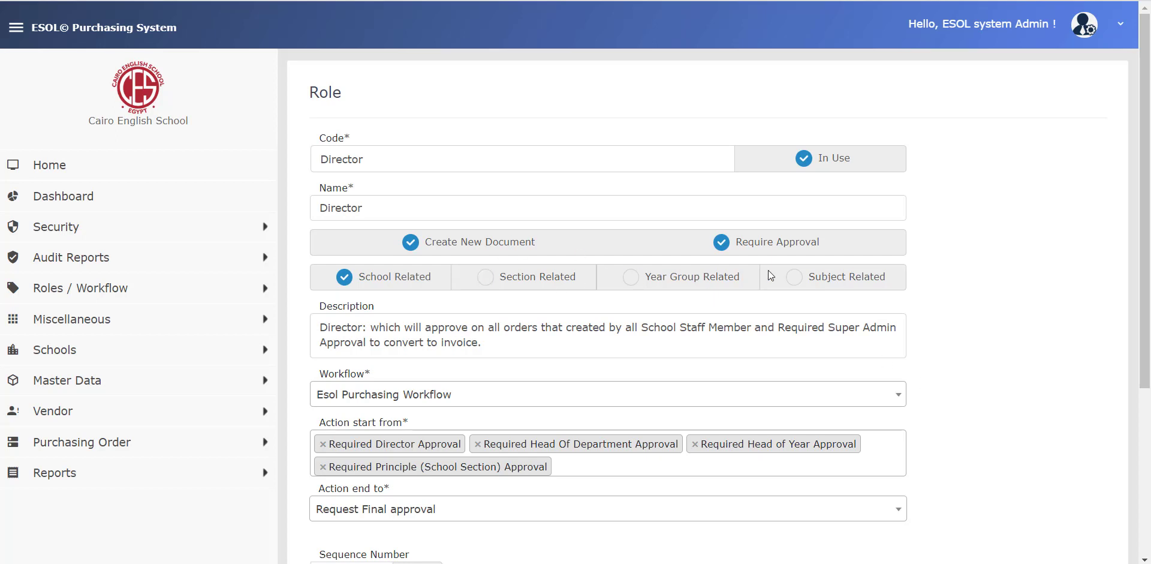
{"action": "scroll", "coordinate": [769, 273], "scroll_direction": "down", "scroll_amount": 5}
{"action": "left_click", "coordinate": [559, 409]}
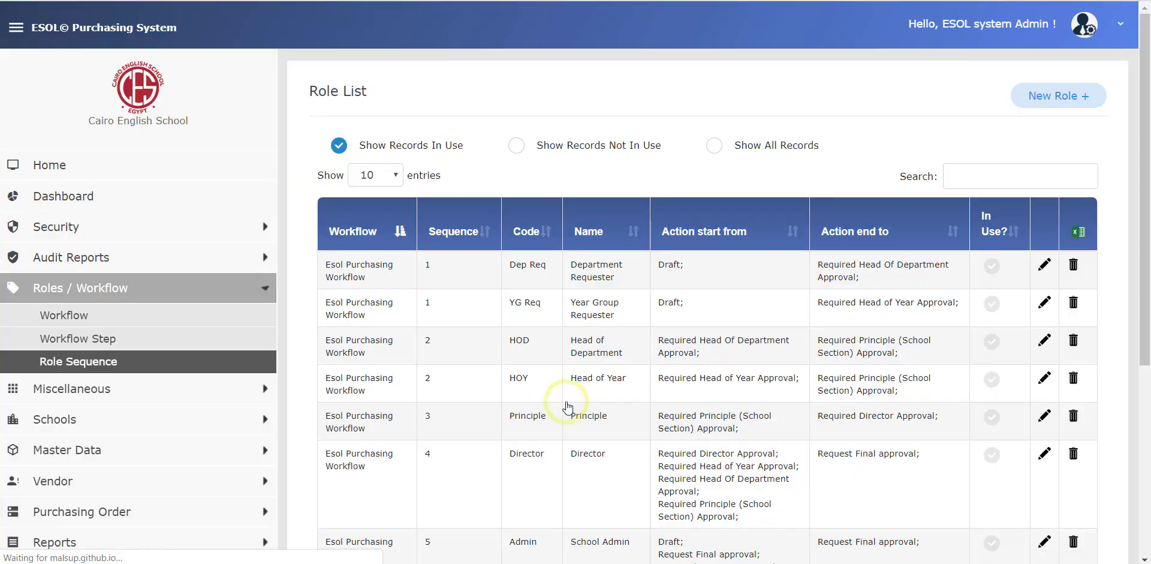
Open the Final Stage role, examine its Action end to choices and sequence number, and return to the role list.
{"action": "scroll", "coordinate": [653, 406], "scroll_direction": "down", "scroll_amount": 5}
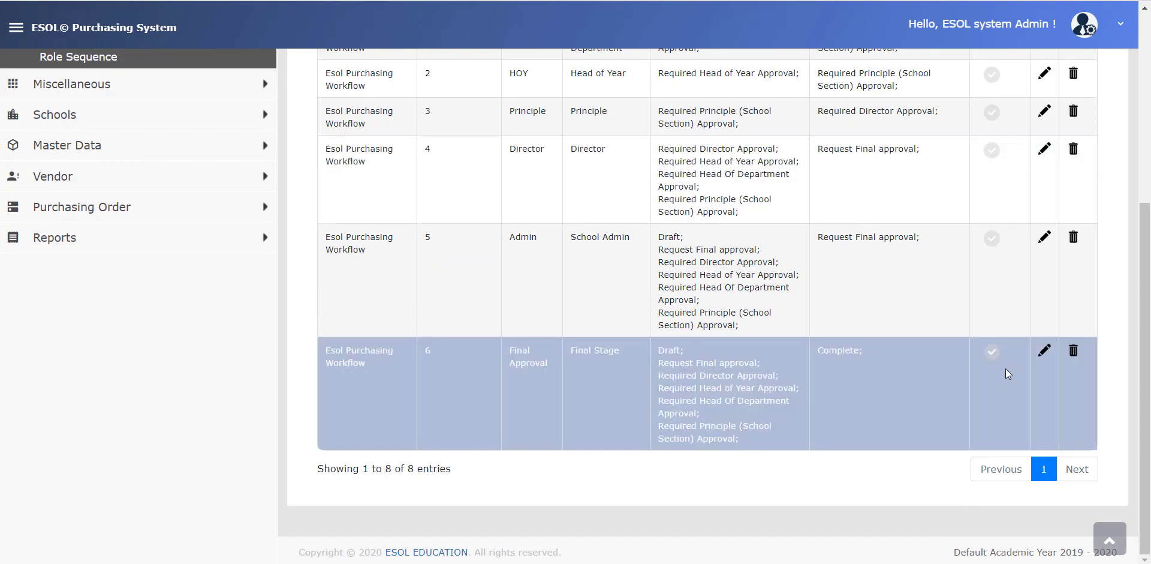
{"action": "left_click", "coordinate": [1047, 350]}
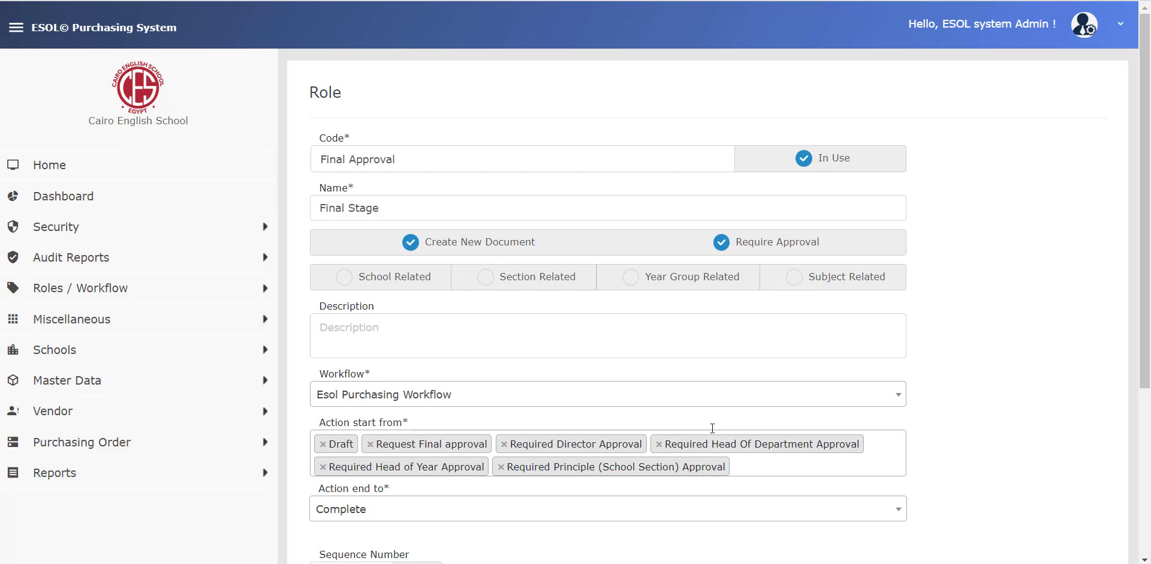
{"action": "left_click", "coordinate": [473, 510]}
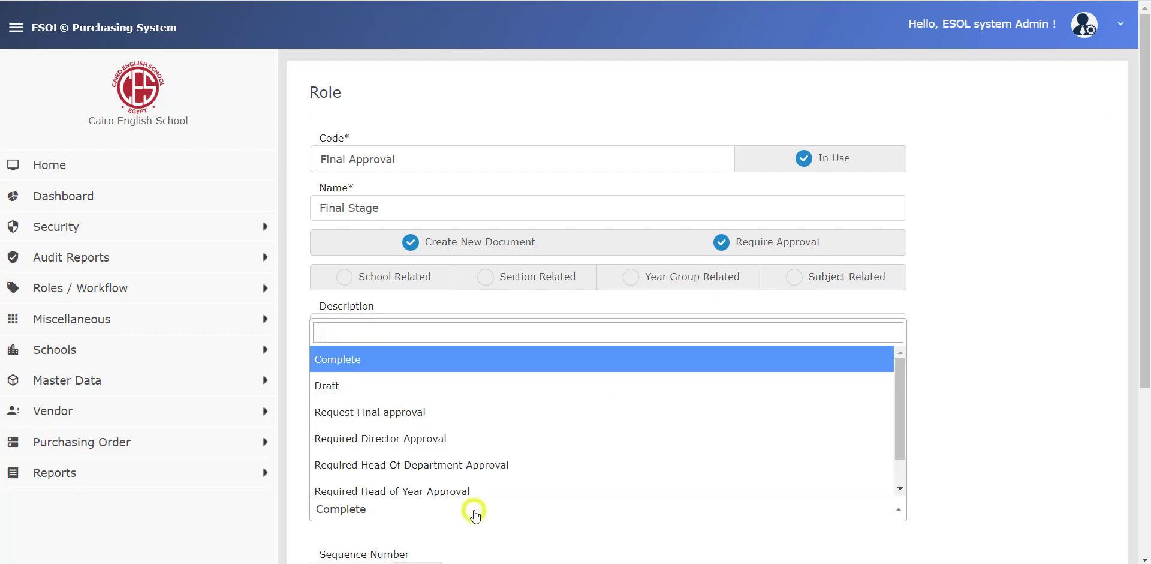
{"action": "left_click", "coordinate": [474, 511]}
{"action": "scroll", "coordinate": [1017, 342], "scroll_direction": "down", "scroll_amount": 5}
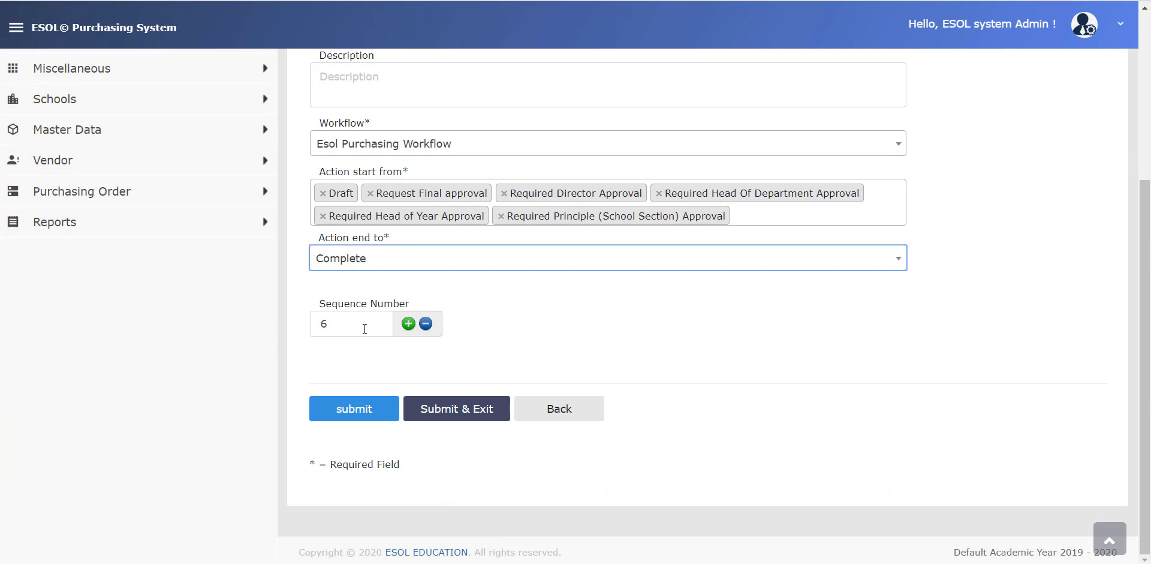
{"action": "left_click", "coordinate": [563, 408]}
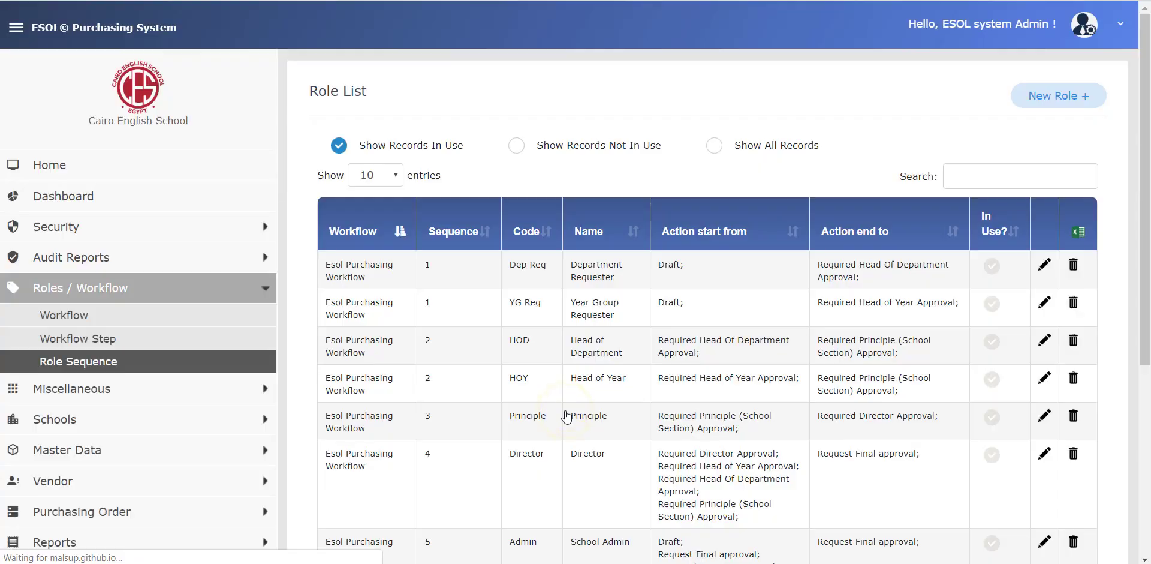
Take the Department Requester role out of use, then save and exit its record.
{"action": "scroll", "coordinate": [759, 303], "scroll_direction": "down", "scroll_amount": 2}
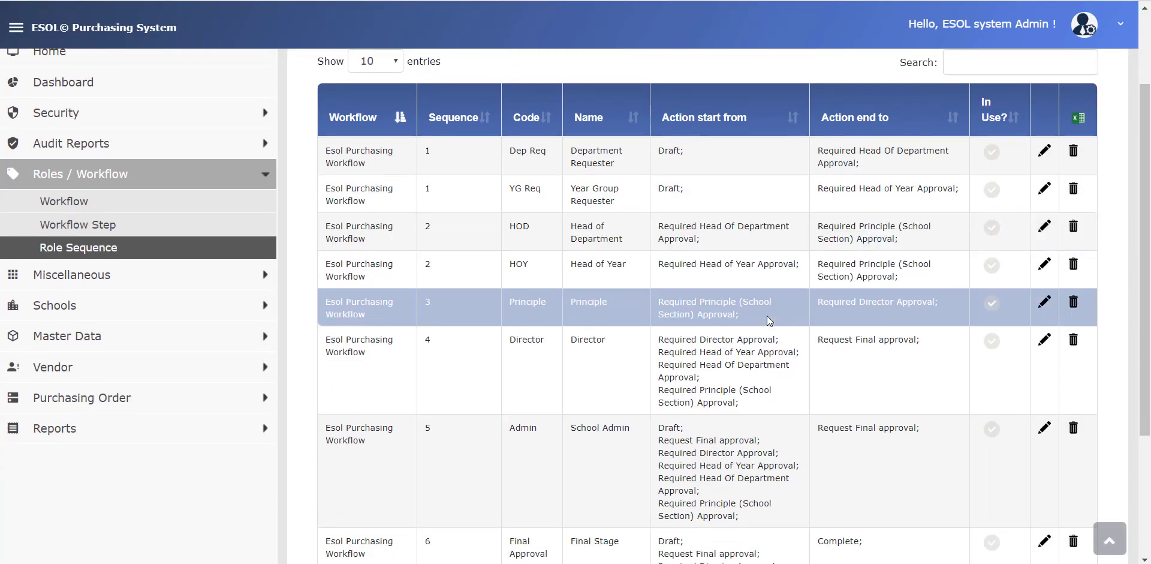
{"action": "scroll", "coordinate": [768, 316], "scroll_direction": "up", "scroll_amount": 2}
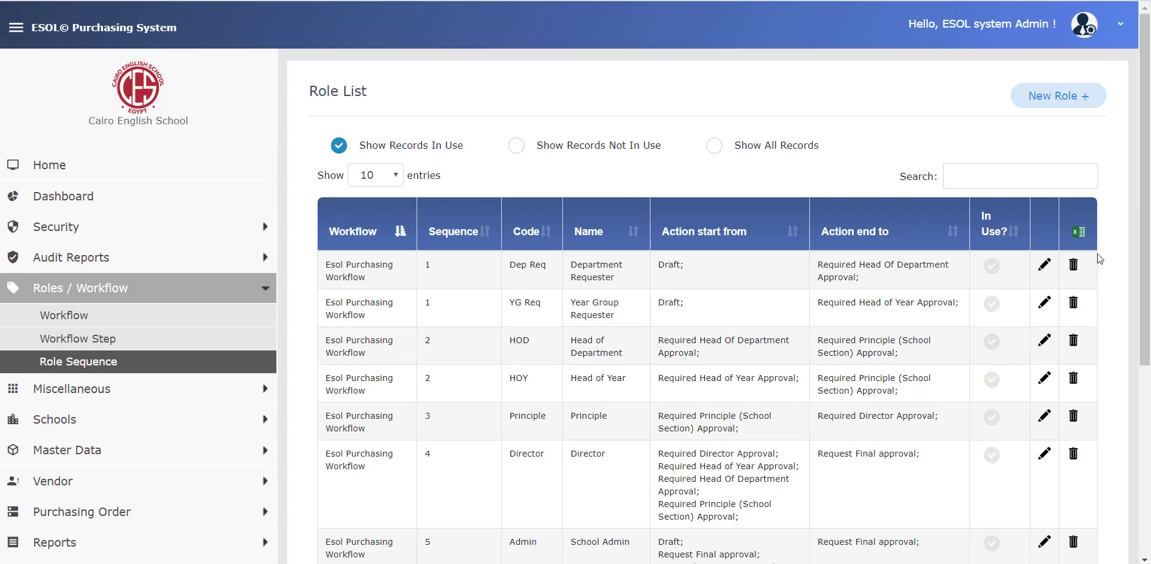
{"action": "left_click", "coordinate": [1046, 265]}
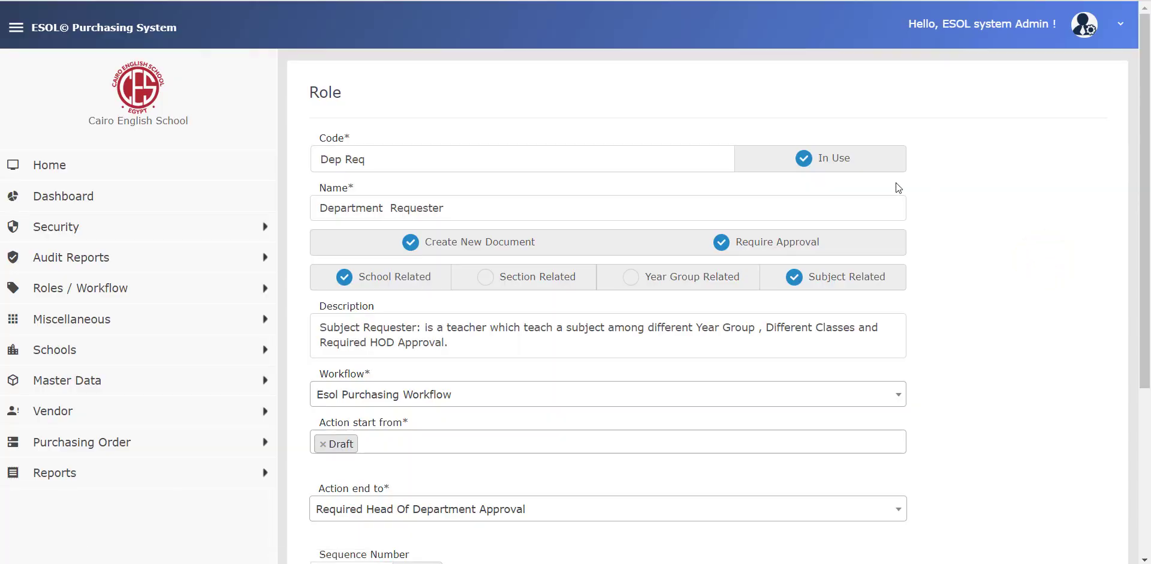
{"action": "left_click", "coordinate": [804, 158]}
{"action": "scroll", "coordinate": [1074, 185], "scroll_direction": "down", "scroll_amount": 5}
{"action": "left_click", "coordinate": [458, 407]}
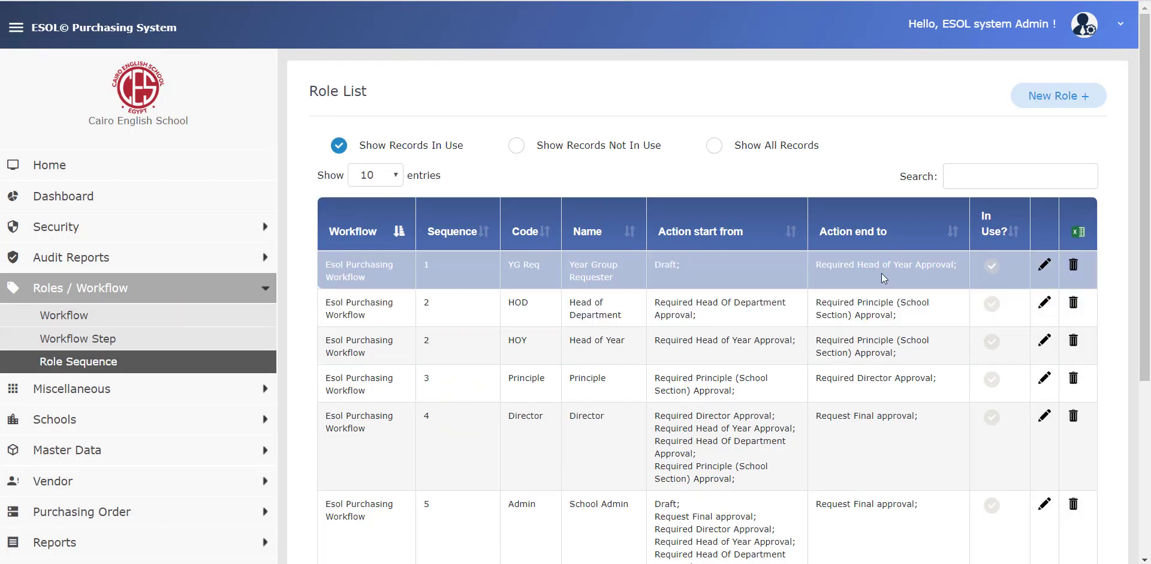
Filter the role list by records not in use and all records, ending on records not in use, and examine the entries-per-page and search controls.
{"action": "left_click", "coordinate": [516, 151]}
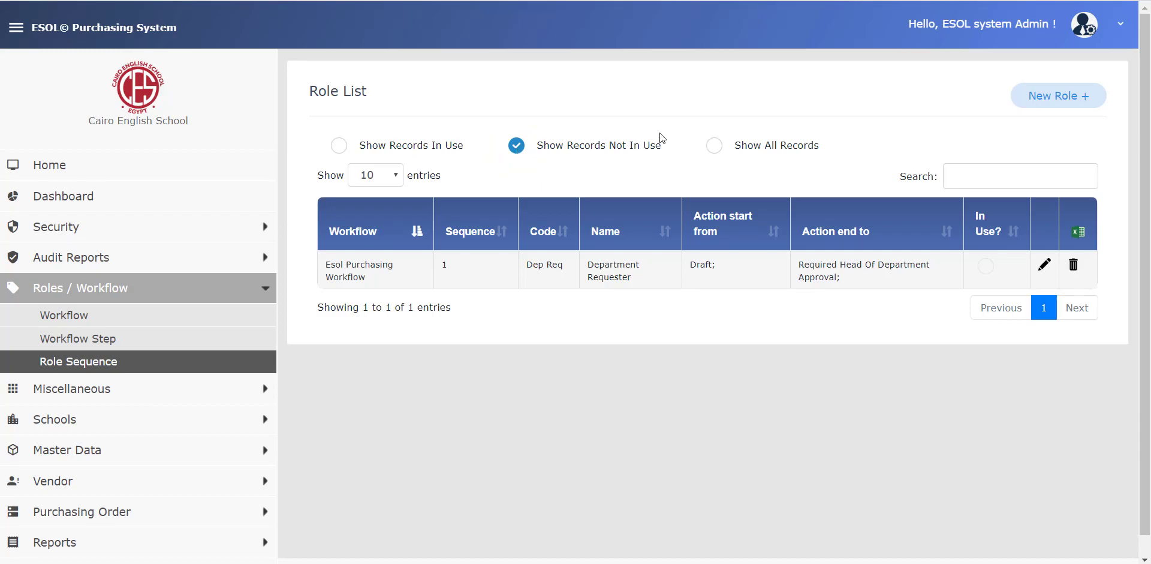
{"action": "left_click", "coordinate": [717, 153]}
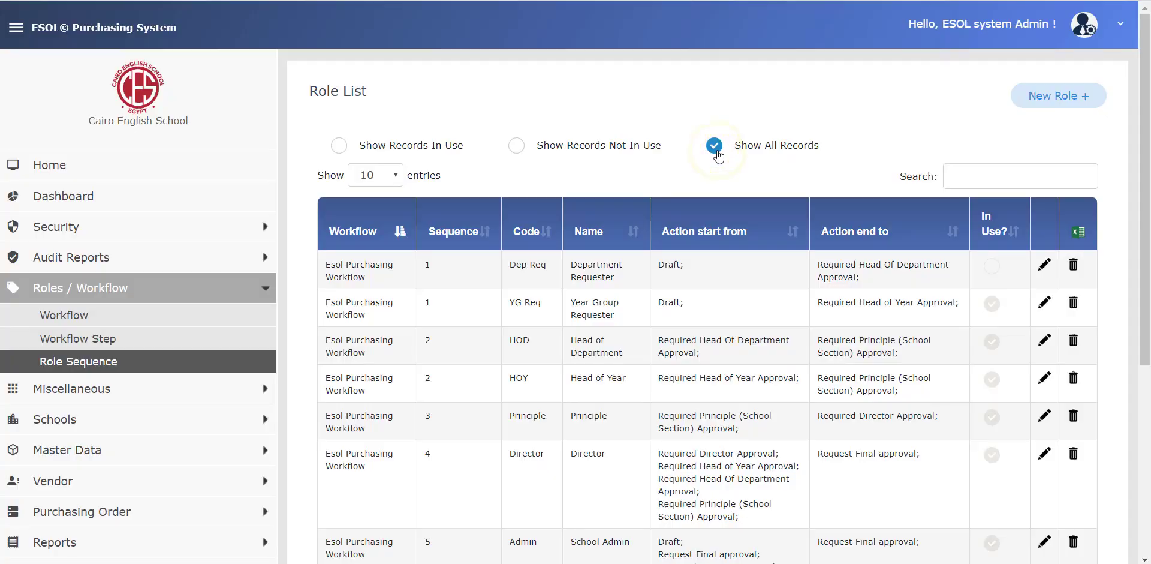
{"action": "left_click", "coordinate": [514, 150]}
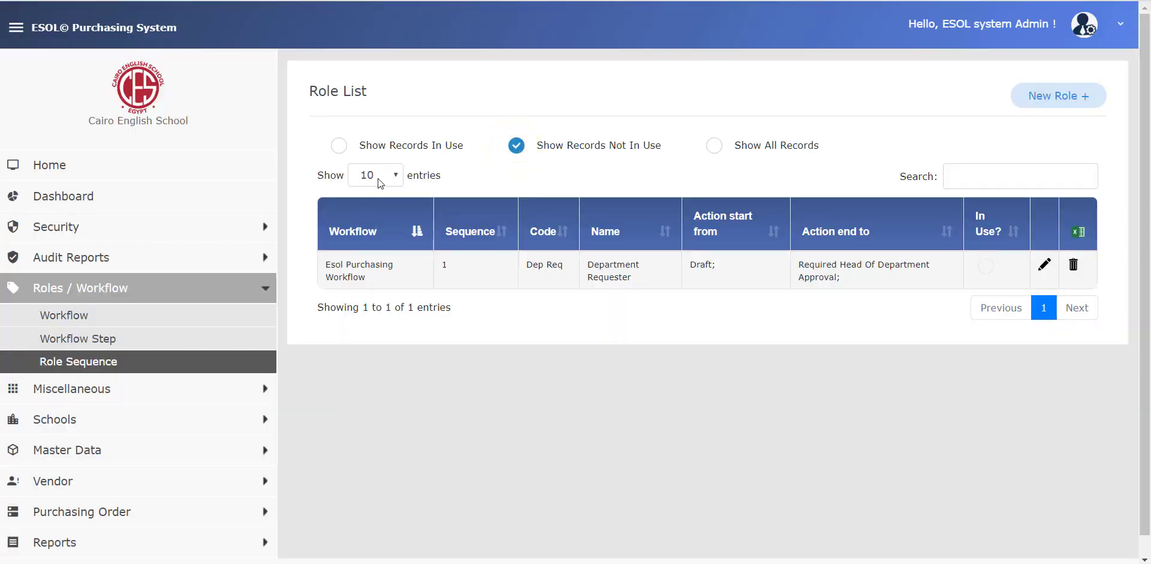
{"action": "left_click", "coordinate": [378, 183]}
{"action": "left_click", "coordinate": [376, 188]}
{"action": "left_click", "coordinate": [967, 174]}
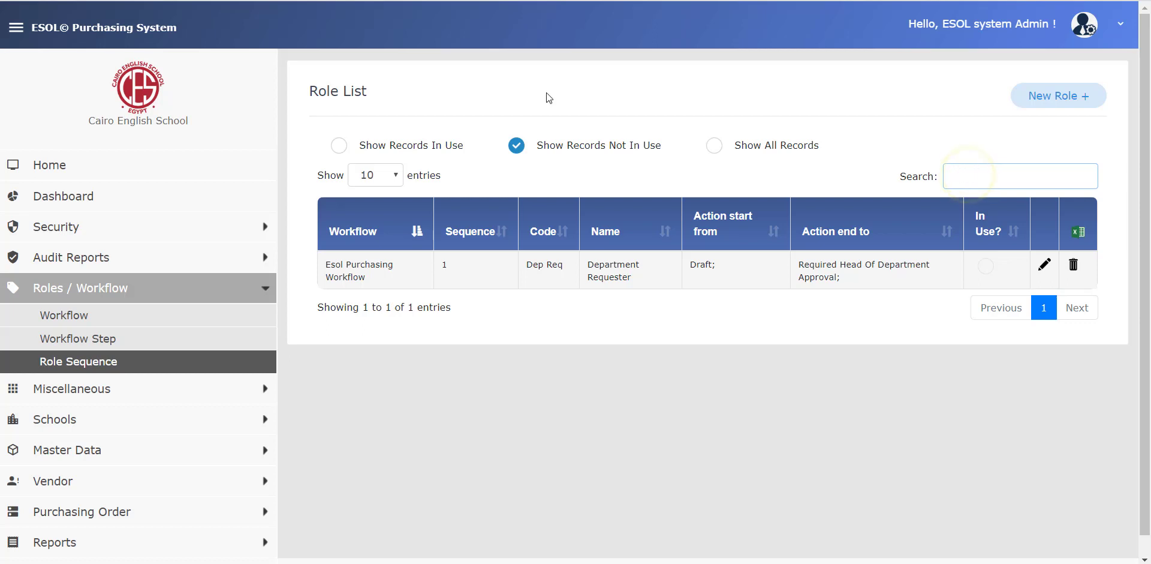
Put the Department Requester role back in use, then save and exit its record.
{"action": "left_click", "coordinate": [1035, 262]}
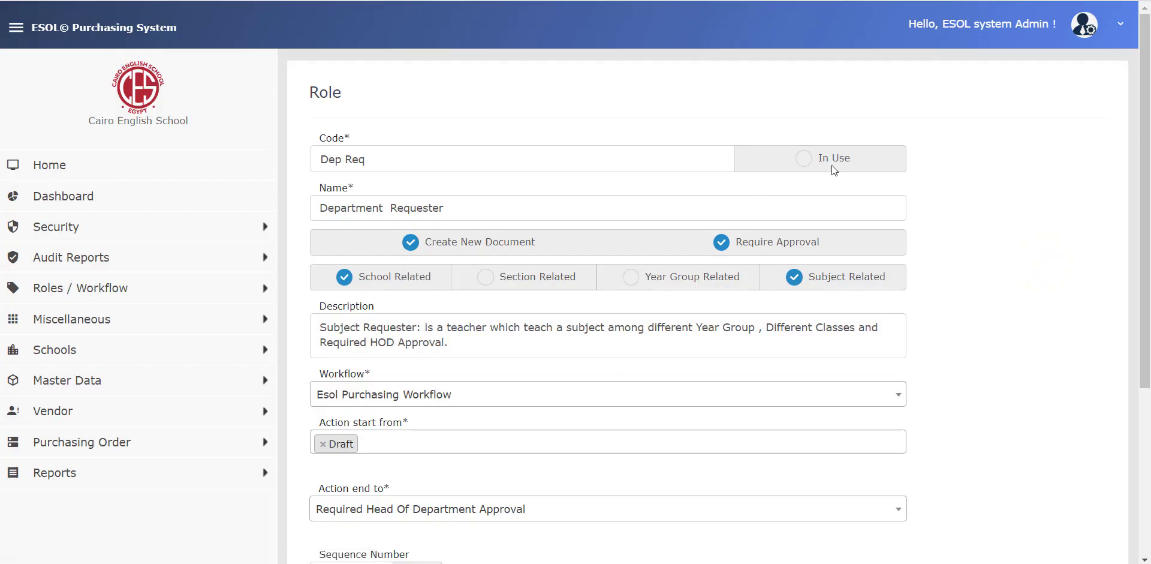
{"action": "left_click", "coordinate": [803, 159]}
{"action": "scroll", "coordinate": [803, 158], "scroll_direction": "down", "scroll_amount": 4}
{"action": "left_click", "coordinate": [475, 406]}
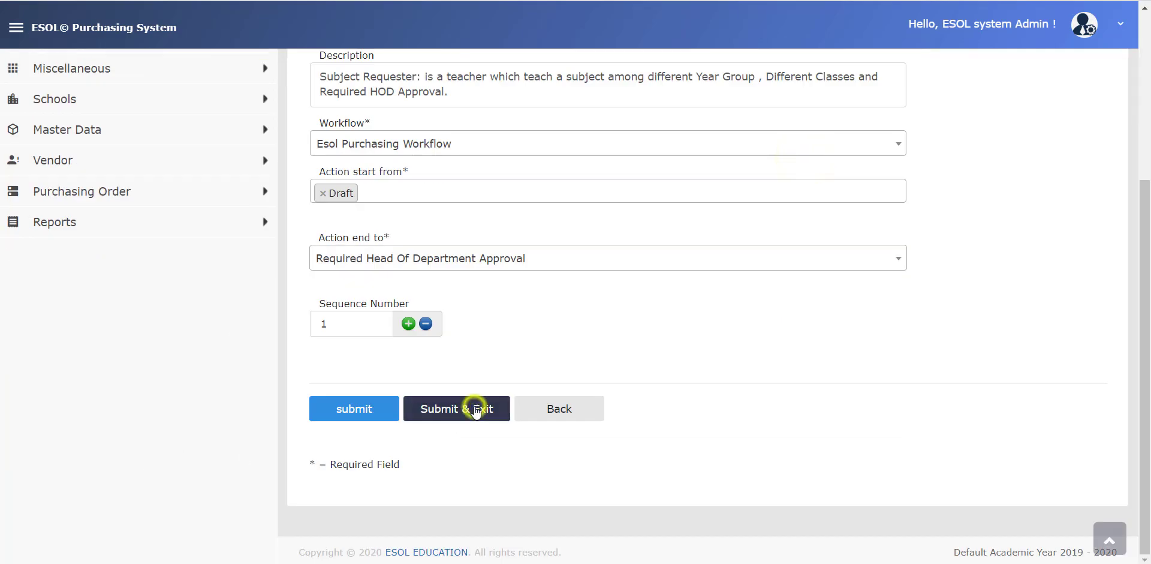
Open a blank new role form, examine its fields, and return to the role list without saving.
{"action": "left_click", "coordinate": [1068, 100]}
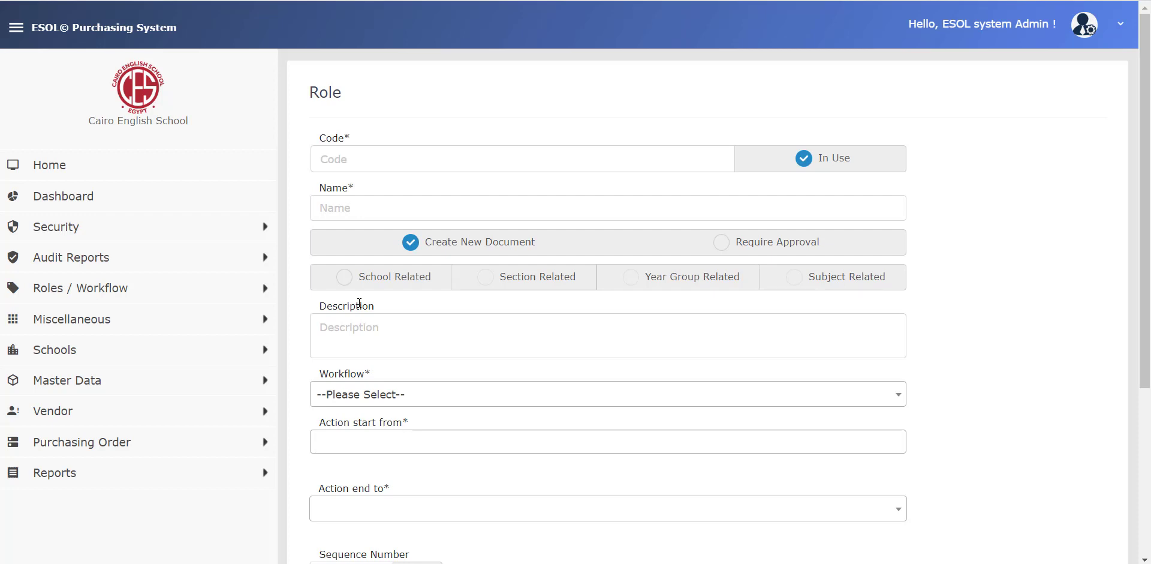
{"action": "scroll", "coordinate": [614, 240], "scroll_direction": "down", "scroll_amount": 4}
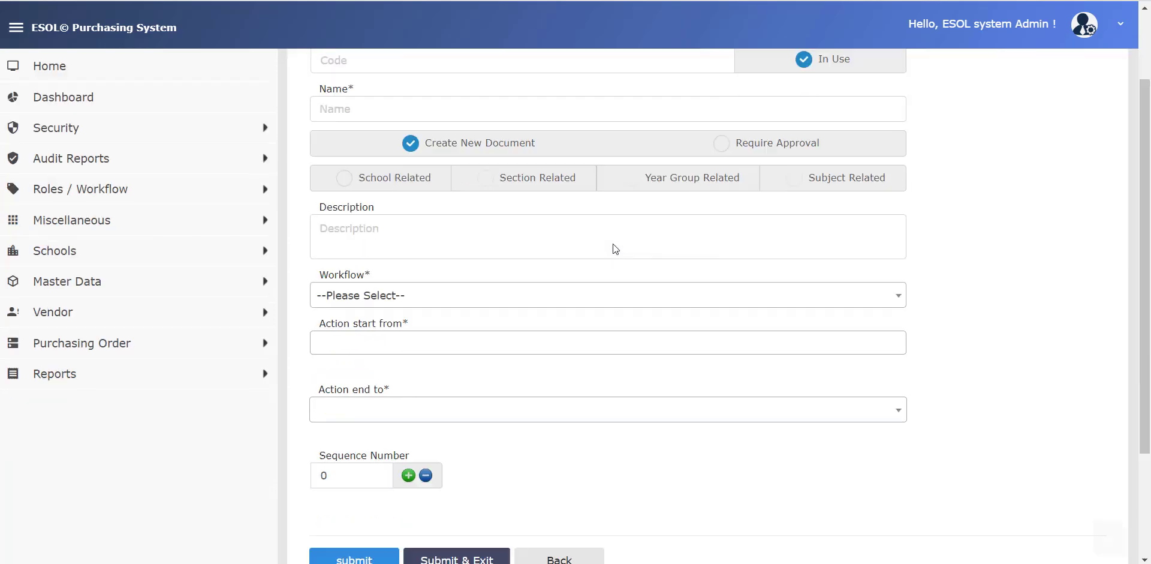
{"action": "left_click", "coordinate": [545, 407]}
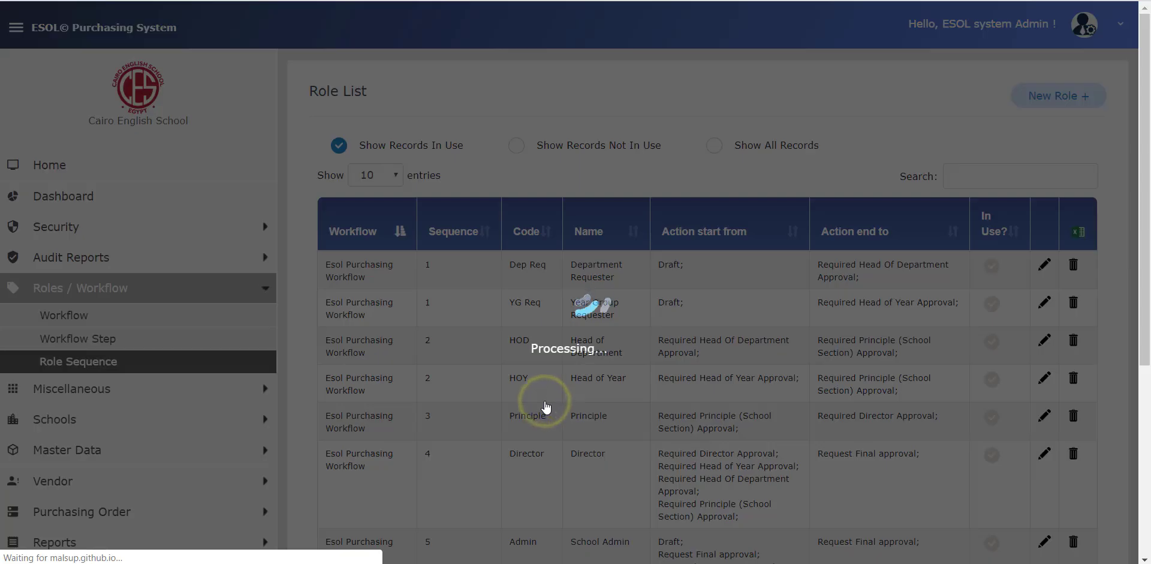
{"action": "scroll", "coordinate": [545, 407], "scroll_direction": "down", "scroll_amount": 1}
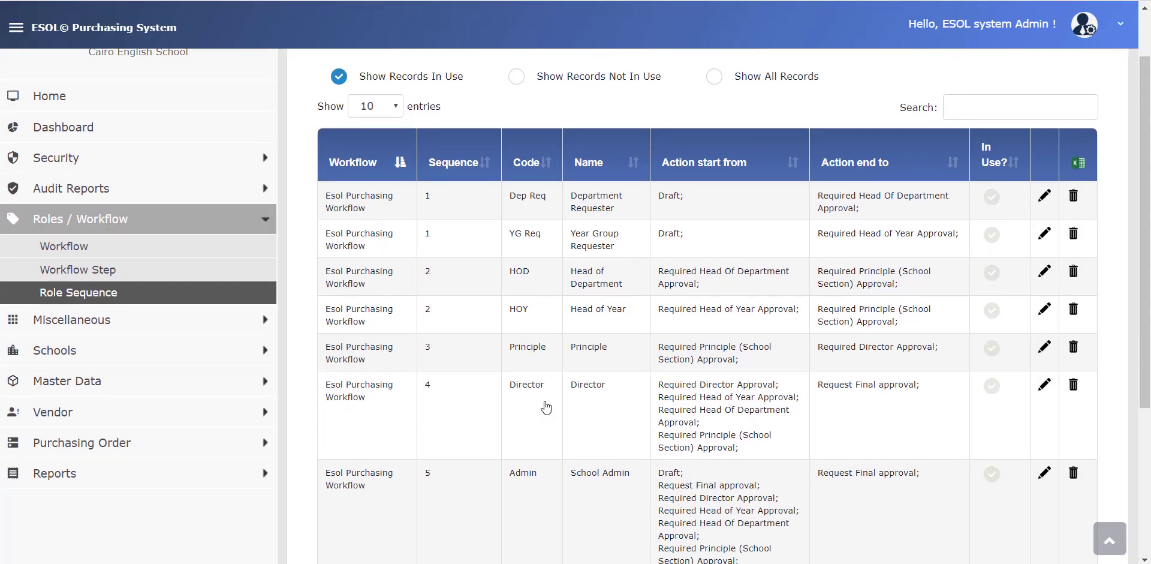